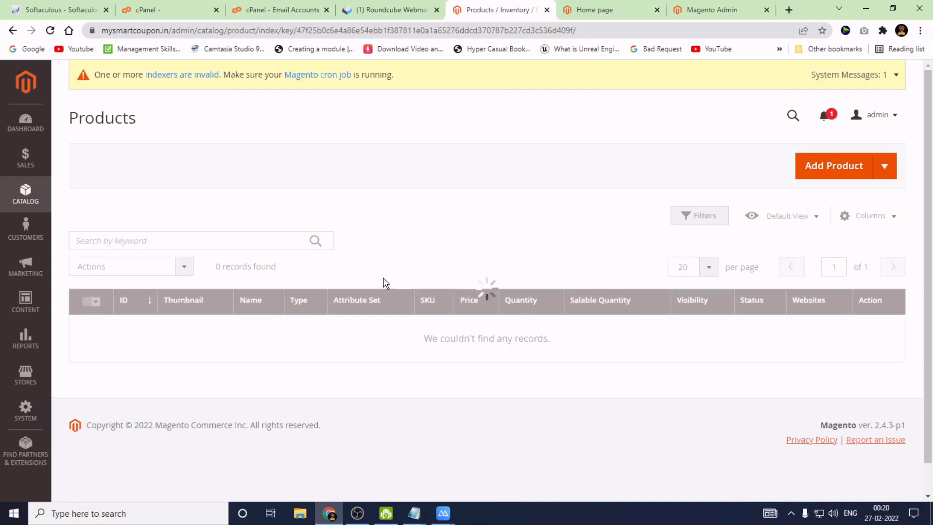
Check the Luma storefront home page, its Search Terms page and the empty admin Products grid.
{"action": "left_click", "coordinate": [607, 6]}
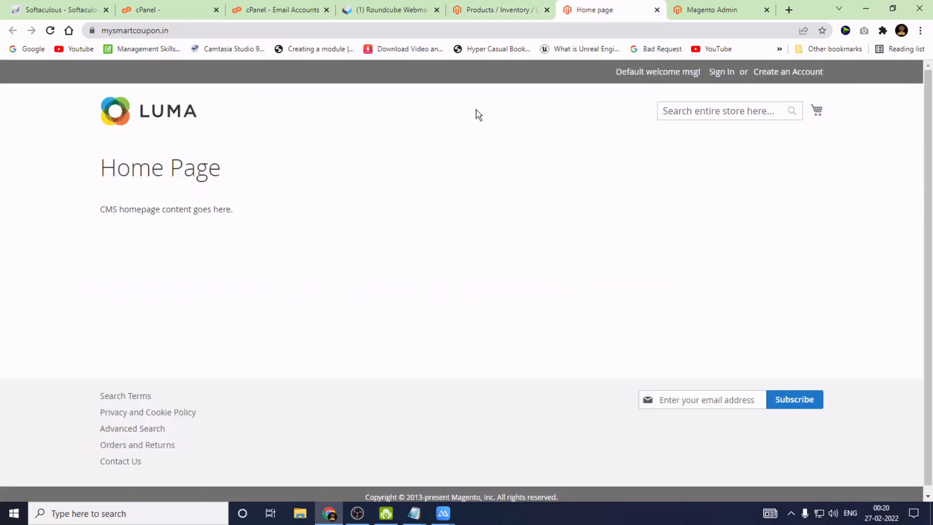
{"action": "scroll", "coordinate": [466, 287], "scroll_direction": "down", "scroll_amount": 1}
{"action": "left_click", "coordinate": [111, 391]}
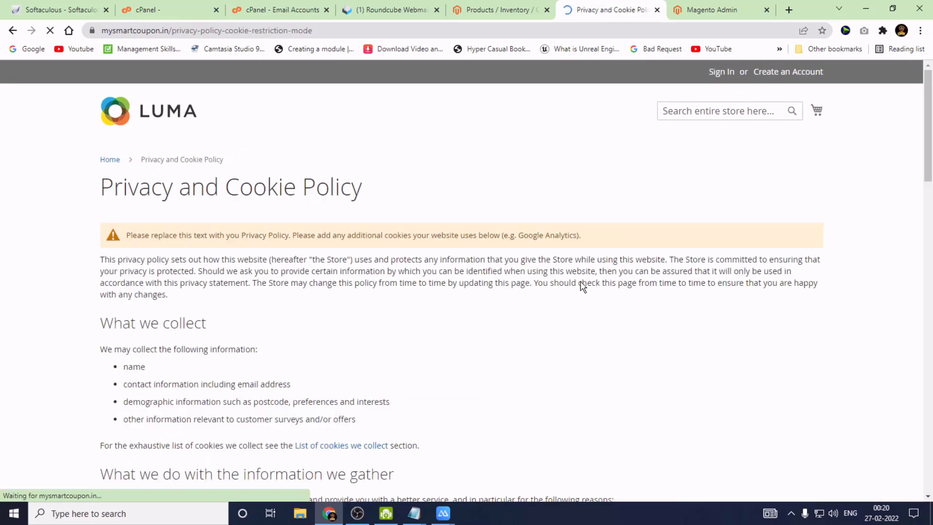
{"action": "left_click", "coordinate": [143, 117]}
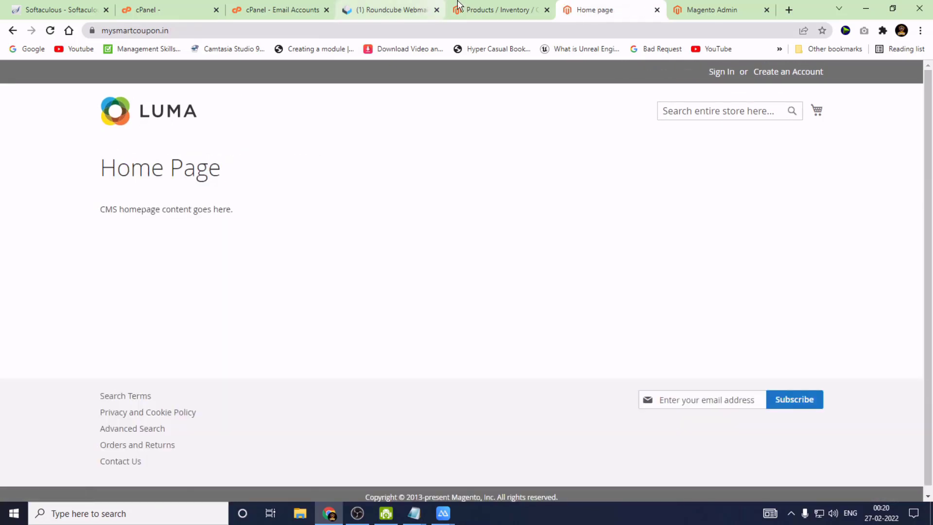
{"action": "left_click", "coordinate": [495, 10]}
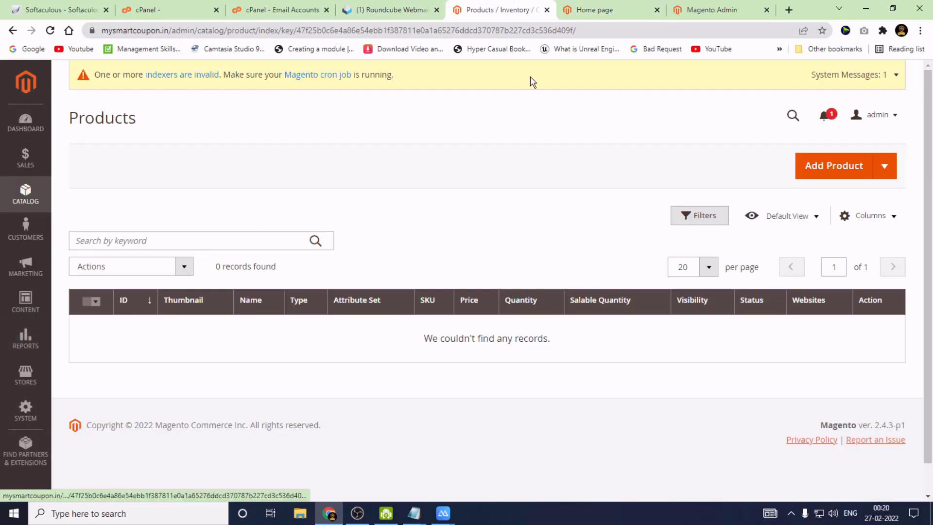
{"action": "left_click", "coordinate": [572, 10]}
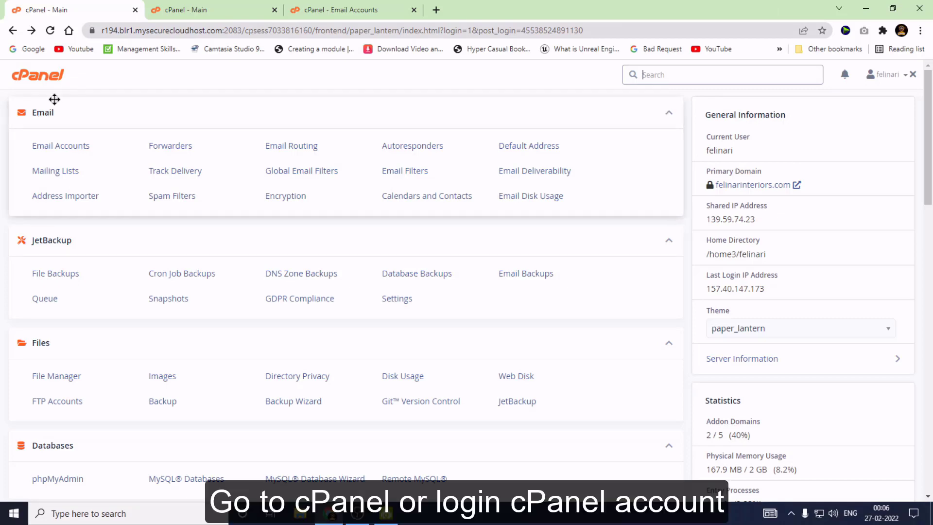
Scroll to Softaculous Apps Installer and open the E-Commerce category from the Categories carousel.
{"action": "scroll", "coordinate": [112, 233], "scroll_direction": "down", "scroll_amount": 13}
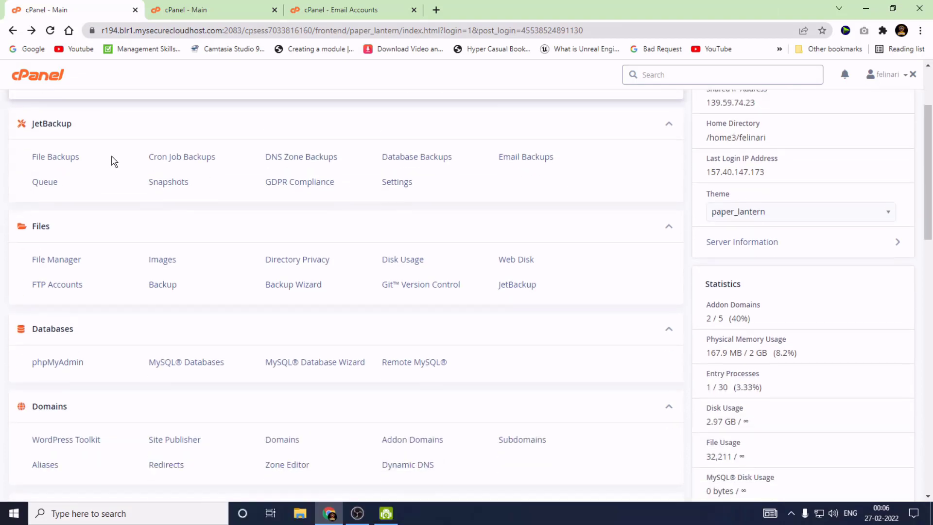
{"action": "scroll", "coordinate": [112, 236], "scroll_direction": "down", "scroll_amount": 7}
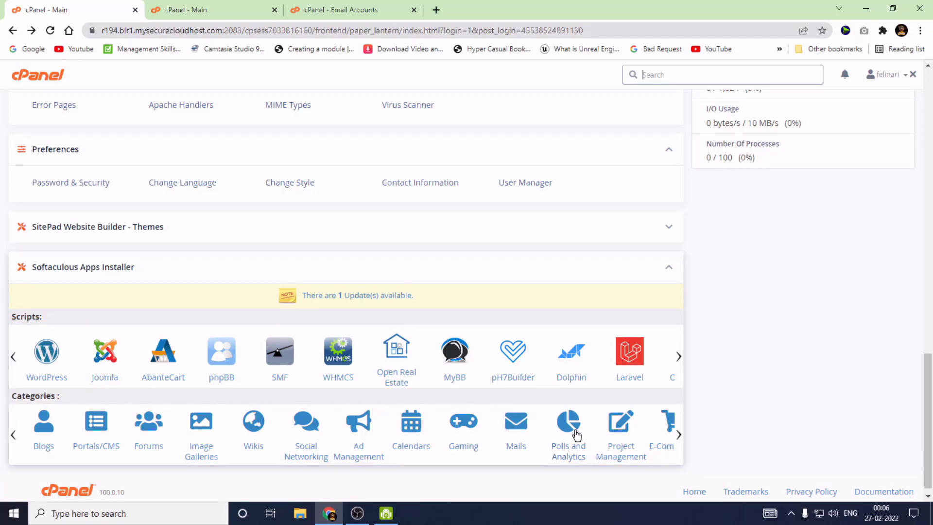
{"action": "left_click_drag", "start_coordinate": [680, 436], "coordinate": [592, 438]}
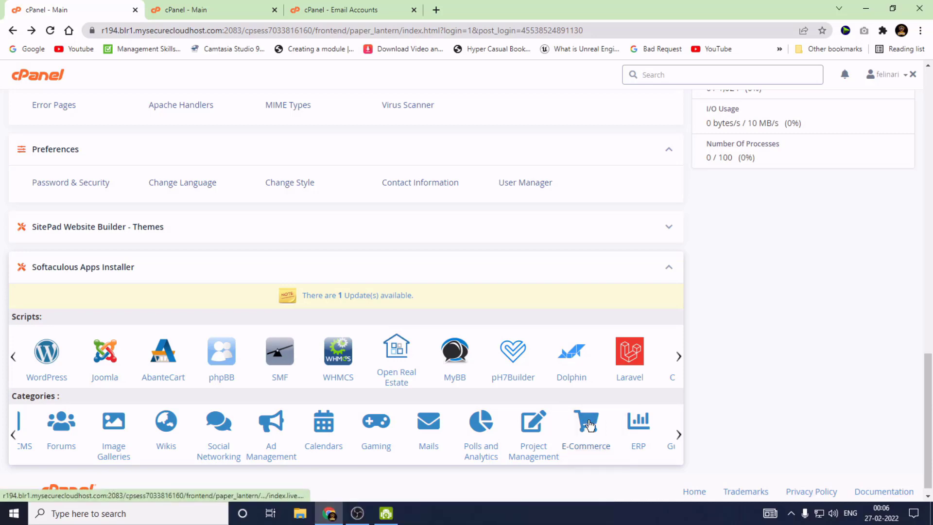
{"action": "left_click", "coordinate": [589, 426]}
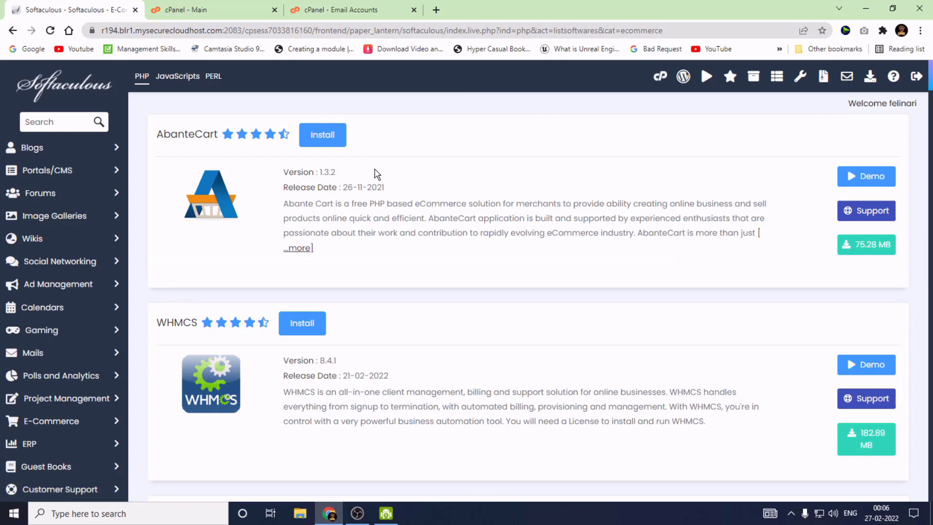
Scroll the E-Commerce scripts list down to Magento and open its install form.
{"action": "scroll", "coordinate": [374, 175], "scroll_direction": "down", "scroll_amount": 7}
{"action": "scroll", "coordinate": [376, 194], "scroll_direction": "down", "scroll_amount": 12}
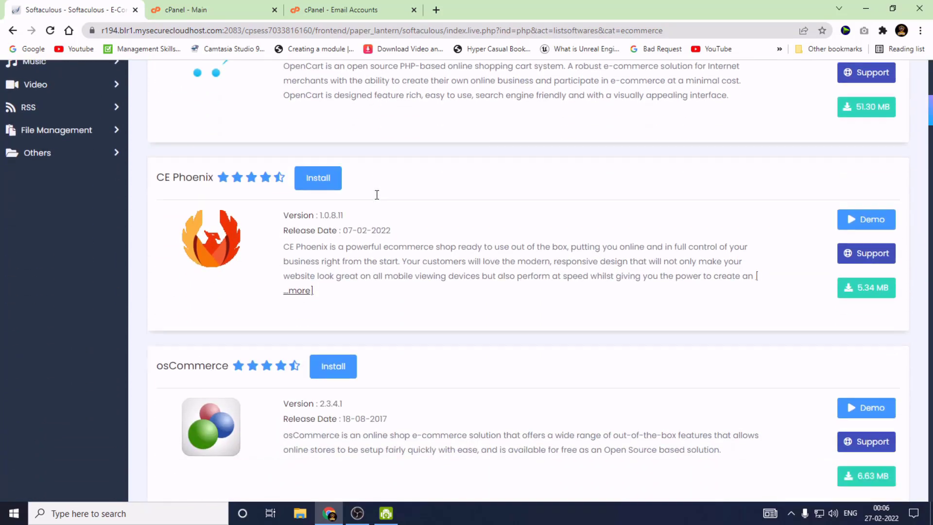
{"action": "scroll", "coordinate": [377, 194], "scroll_direction": "down", "scroll_amount": 2}
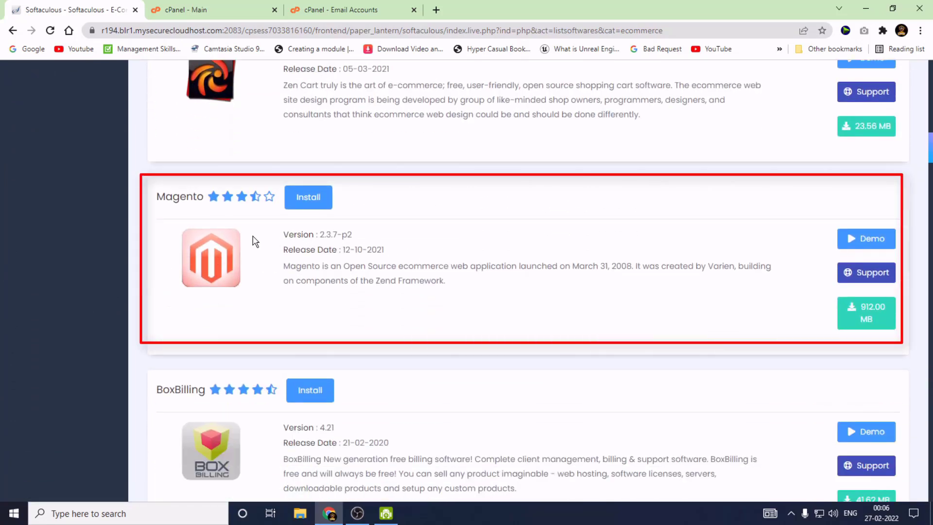
{"action": "left_click", "coordinate": [209, 256]}
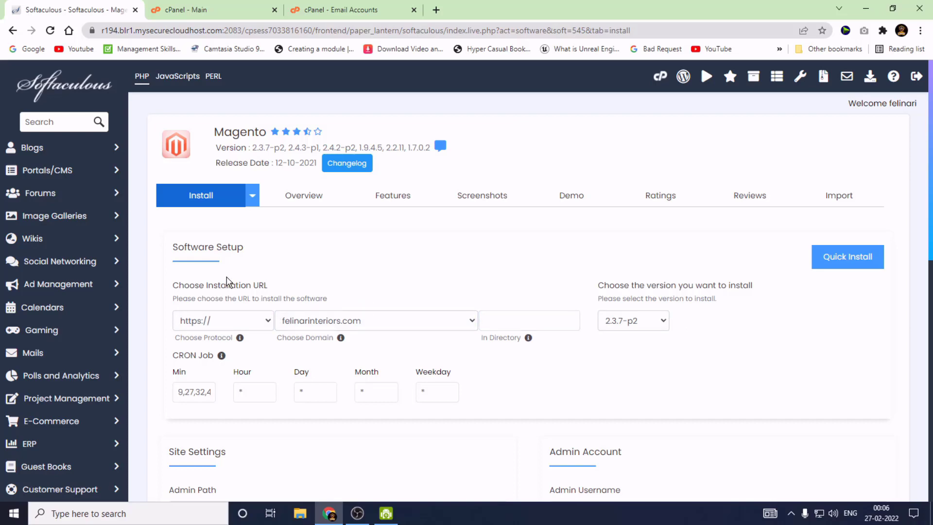
{"action": "left_click", "coordinate": [267, 325]}
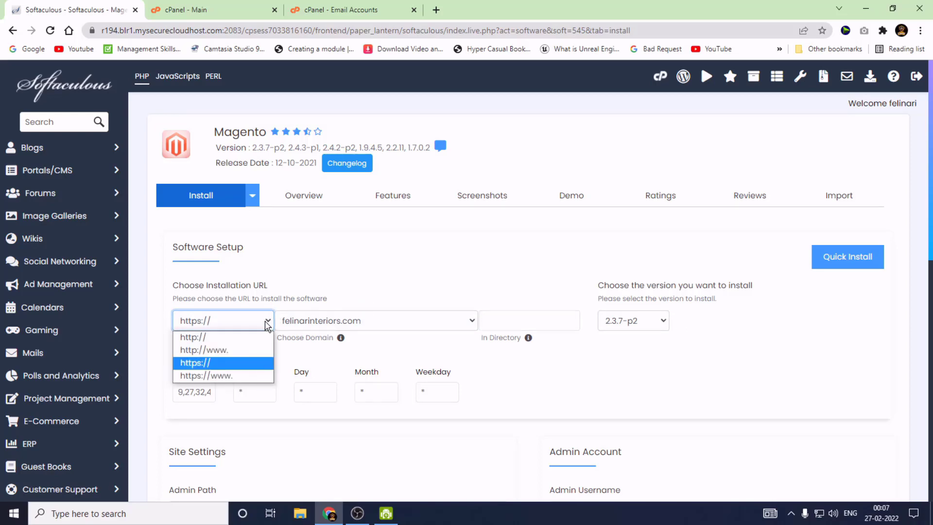
{"action": "left_click", "coordinate": [224, 377]}
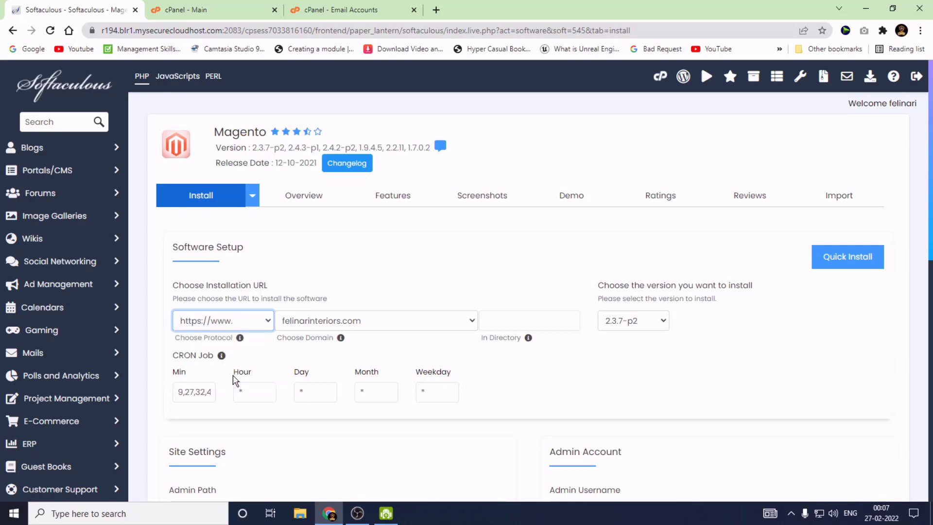
{"action": "left_click", "coordinate": [651, 329]}
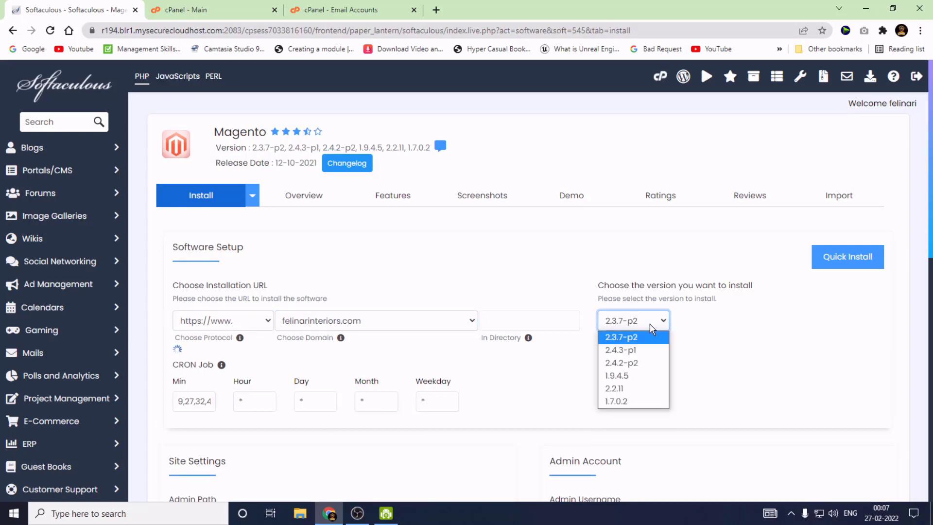
{"action": "left_click", "coordinate": [633, 351]}
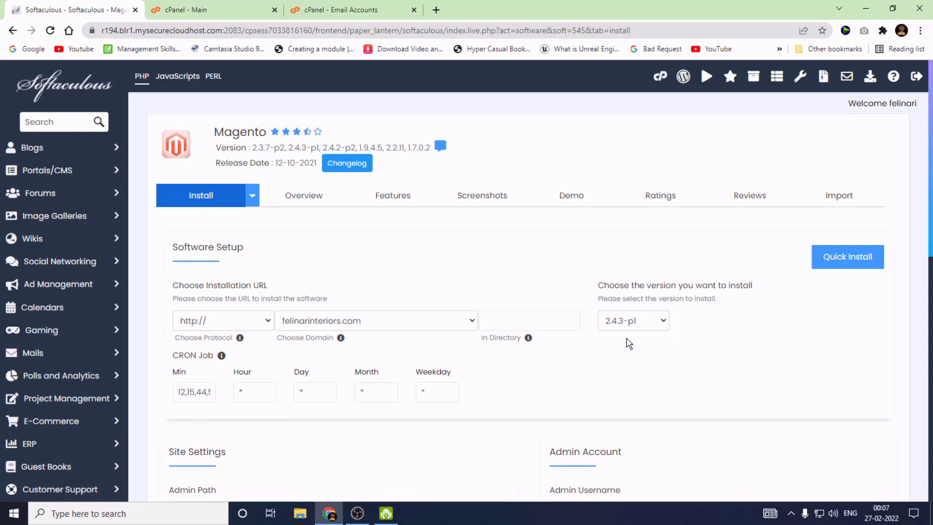
Choose mysmartcoupon.in as the install domain and leave In Directory empty.
{"action": "left_click", "coordinate": [353, 323]}
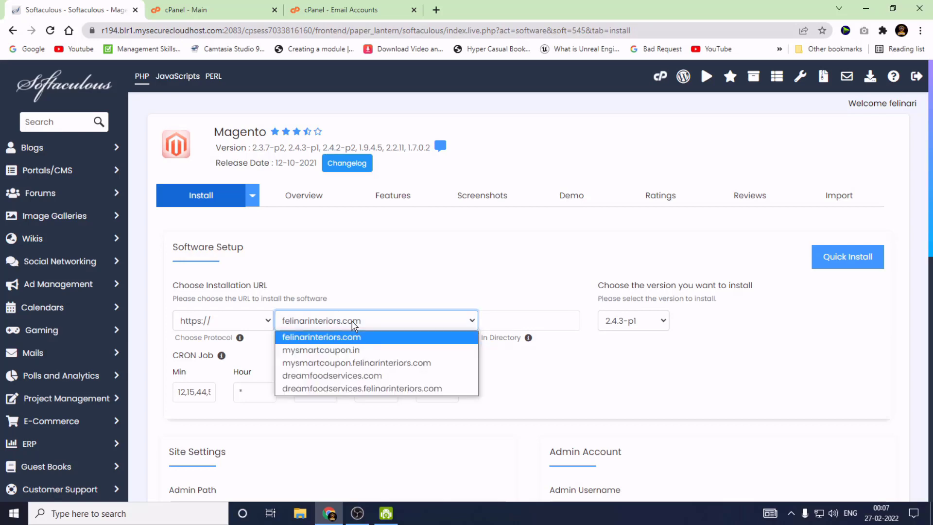
{"action": "left_click", "coordinate": [366, 350]}
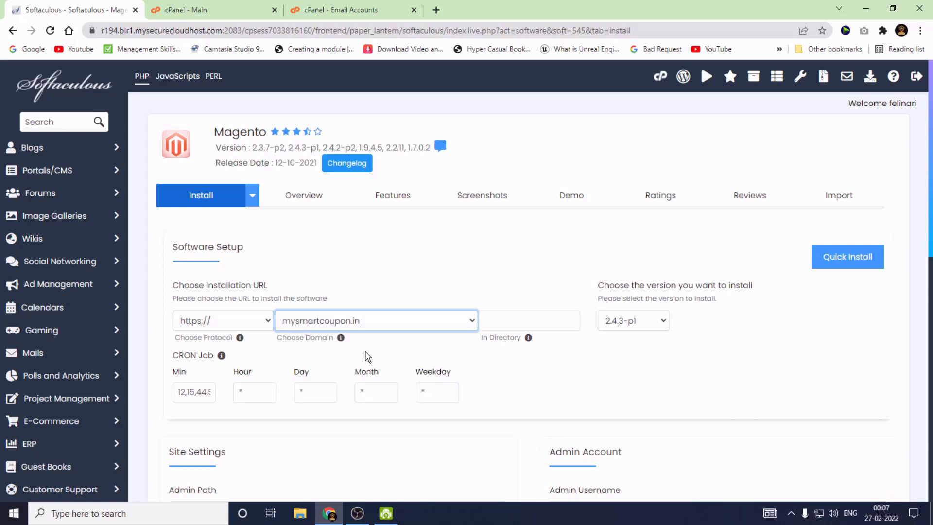
{"action": "left_click", "coordinate": [522, 320]}
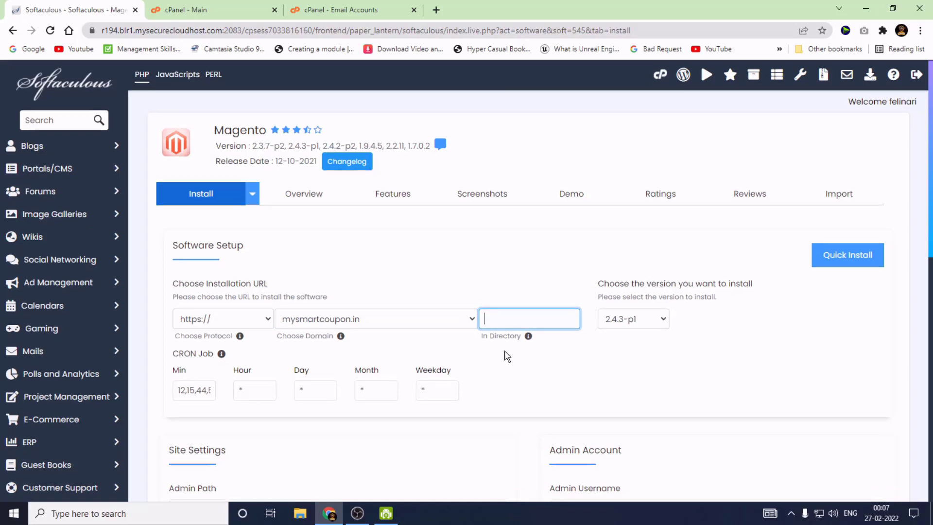
Trim the Admin Path down to 'admin' and check the Admin Username value.
{"action": "scroll", "coordinate": [509, 354], "scroll_direction": "down", "scroll_amount": 1}
{"action": "scroll", "coordinate": [349, 335], "scroll_direction": "down", "scroll_amount": 1}
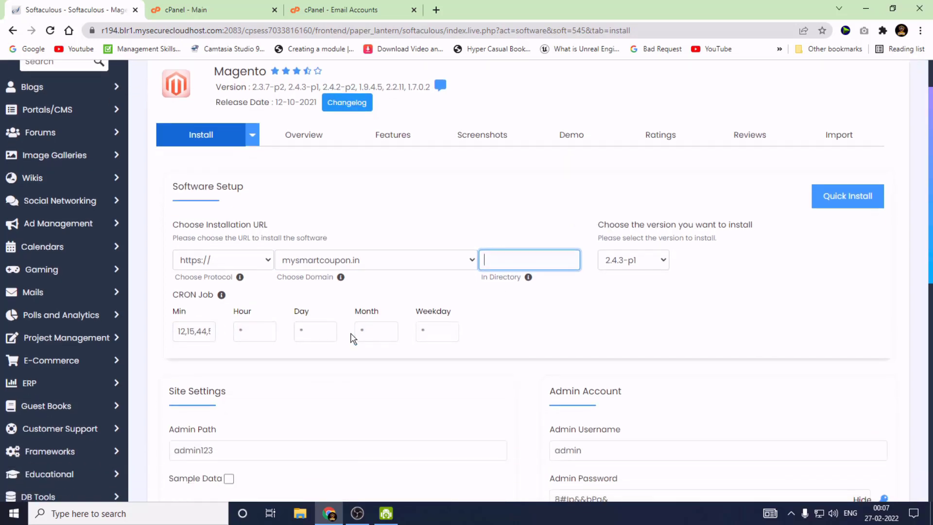
{"action": "left_click", "coordinate": [198, 385]}
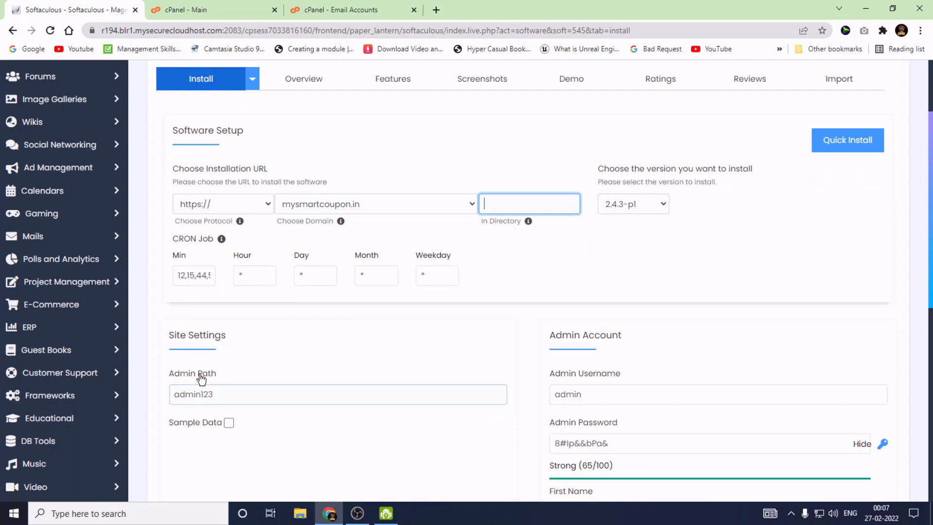
{"action": "left_click", "coordinate": [240, 395]}
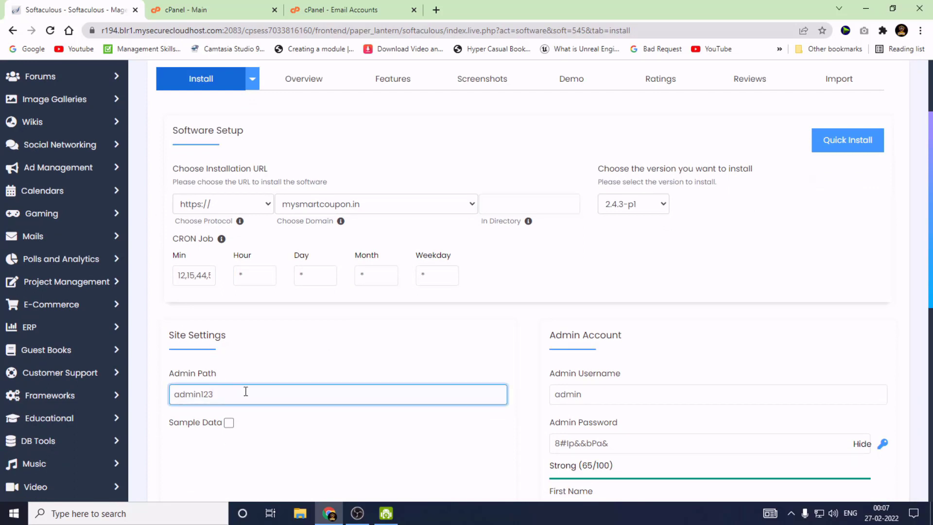
{"action": "key", "text": "BackSpace"}
{"action": "key", "text": "BackSpace"}
{"action": "key", "text": "BackSpace"}
{"action": "scroll", "coordinate": [556, 340], "scroll_direction": "down", "scroll_amount": 1}
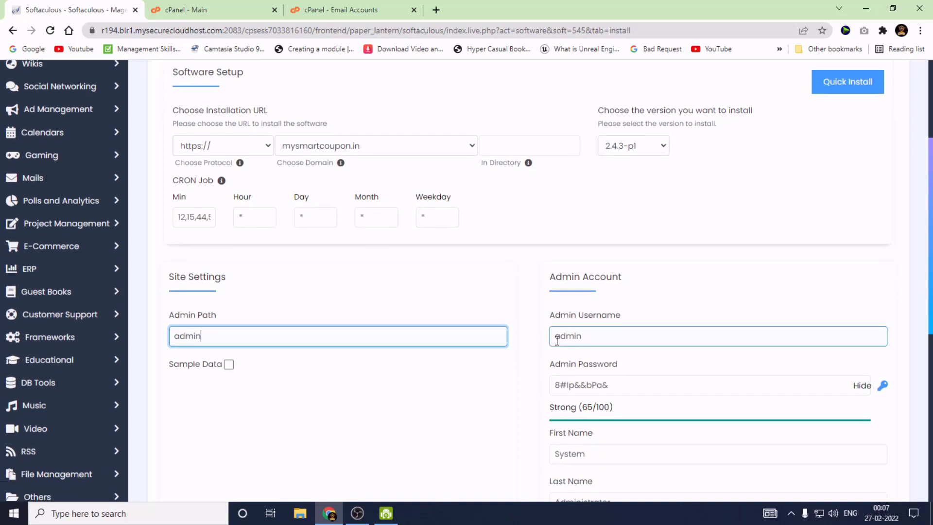
{"action": "left_click", "coordinate": [605, 337]}
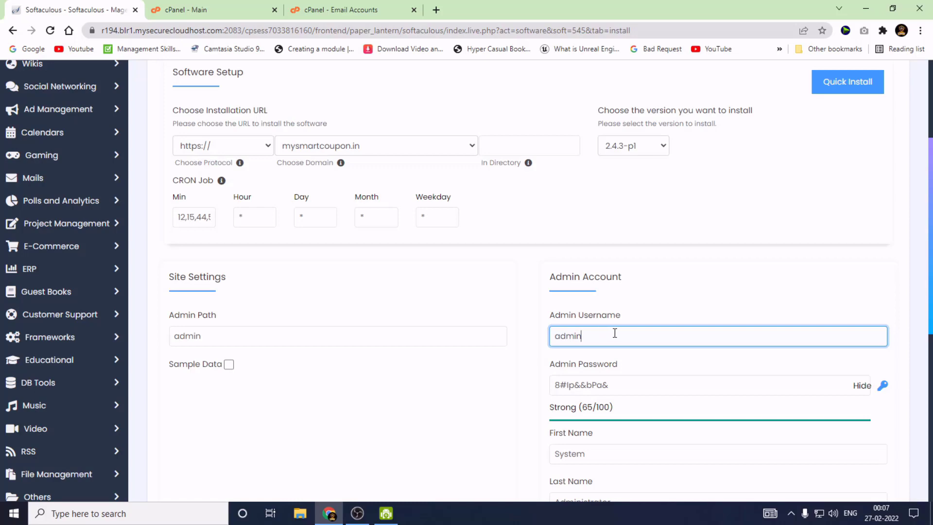
Replace the generated admin password with a new strong password and select it for copying.
{"action": "scroll", "coordinate": [620, 333], "scroll_direction": "down", "scroll_amount": 1}
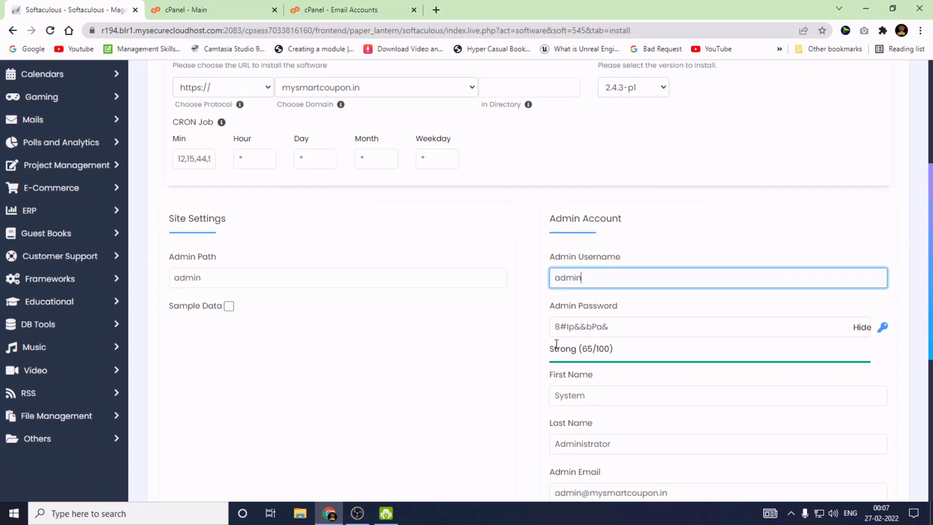
{"action": "left_click_drag", "start_coordinate": [671, 324], "coordinate": [520, 333]}
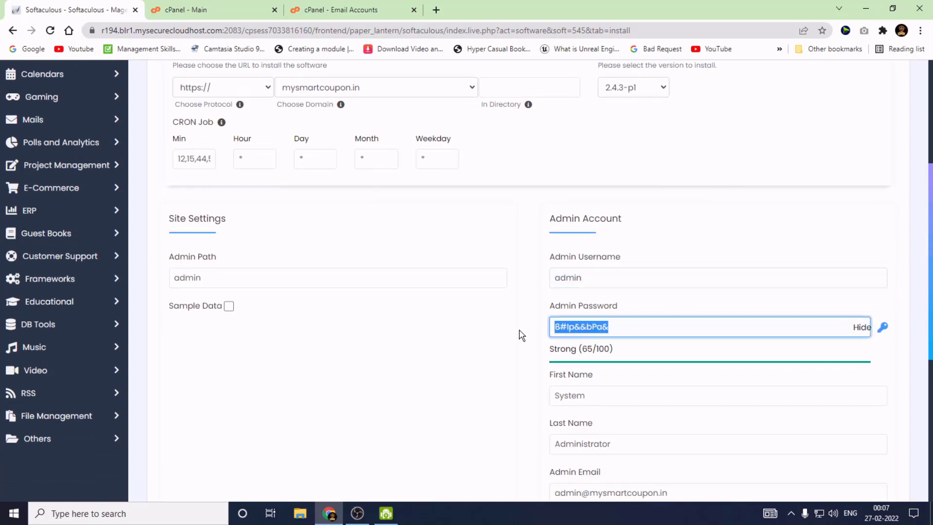
{"action": "key", "text": "BackSpace"}
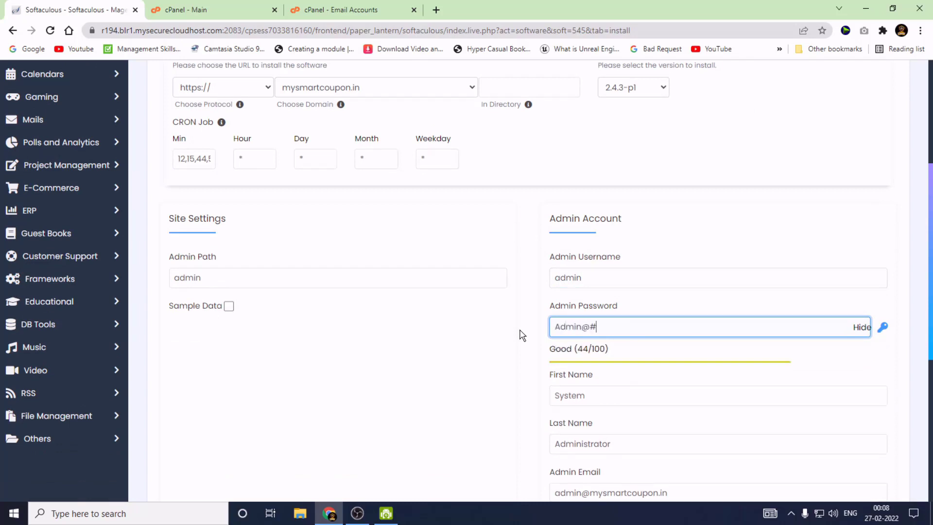
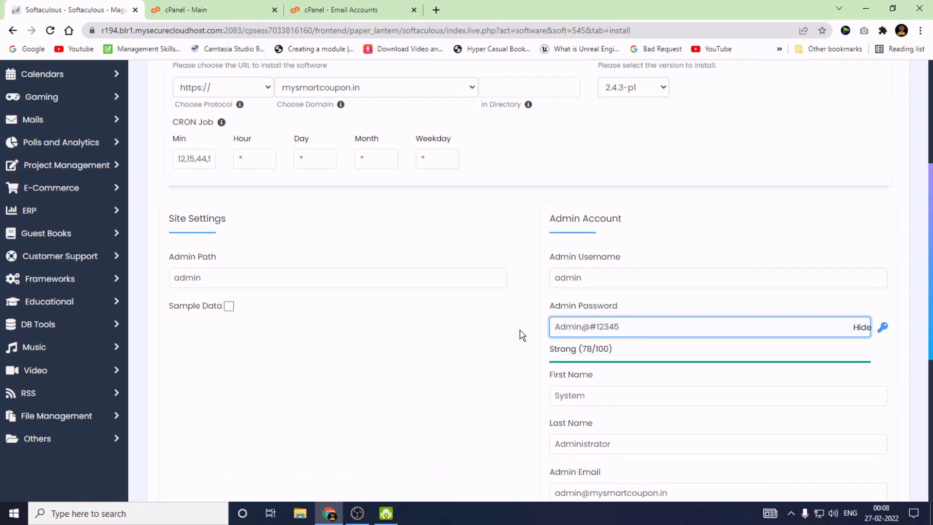
{"action": "left_click_drag", "start_coordinate": [632, 327], "coordinate": [549, 341]}
{"action": "key", "text": "ctrl+c"}
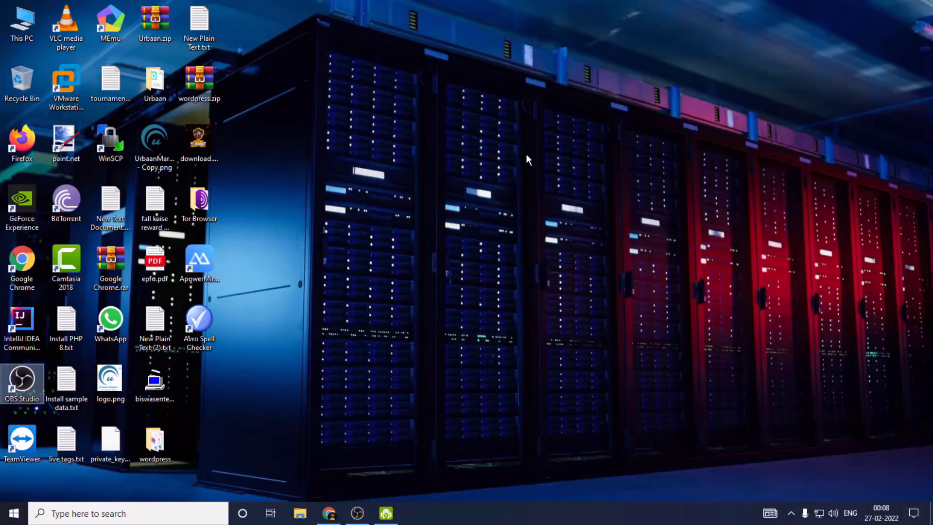
Create a new plain text file on the desktop, keeping its default name.
{"action": "right_click", "coordinate": [526, 155]}
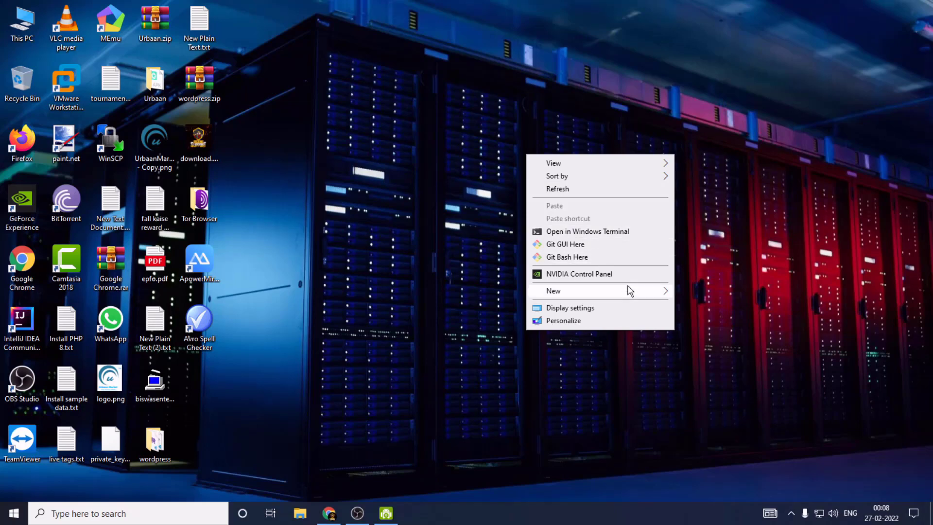
{"action": "mouse_move", "coordinate": [632, 290]}
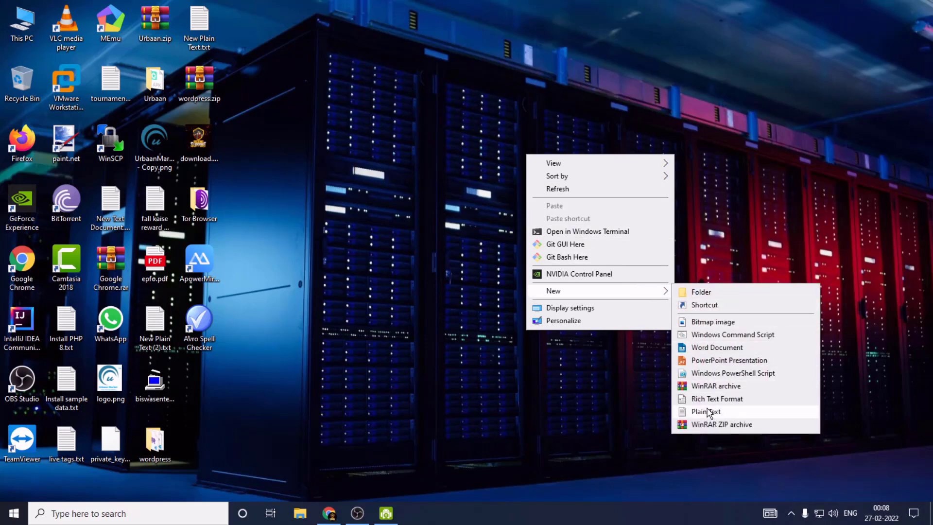
{"action": "left_click", "coordinate": [708, 411]}
{"action": "left_click", "coordinate": [555, 141]}
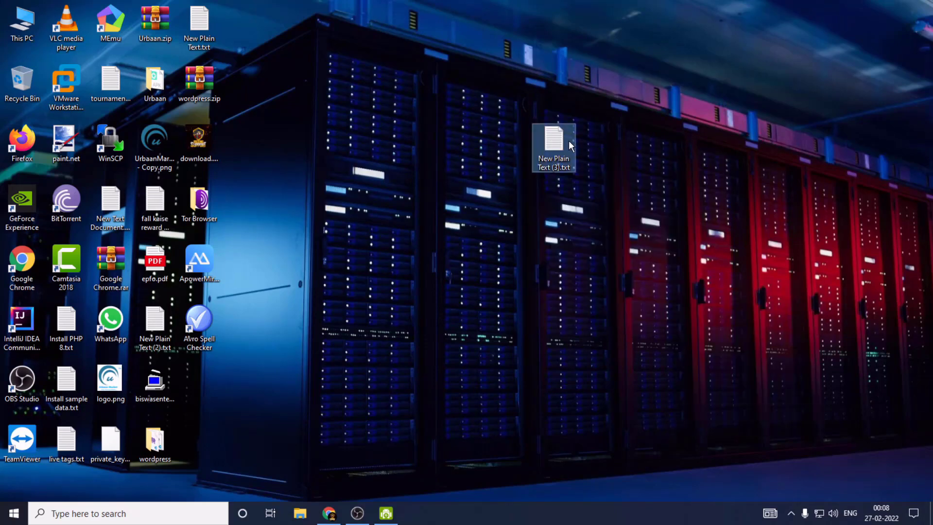
In Notepad, write the username 'admin' and paste the admin password on the second line.
{"action": "double_click", "coordinate": [571, 146]}
{"action": "type", "text": "adm"}
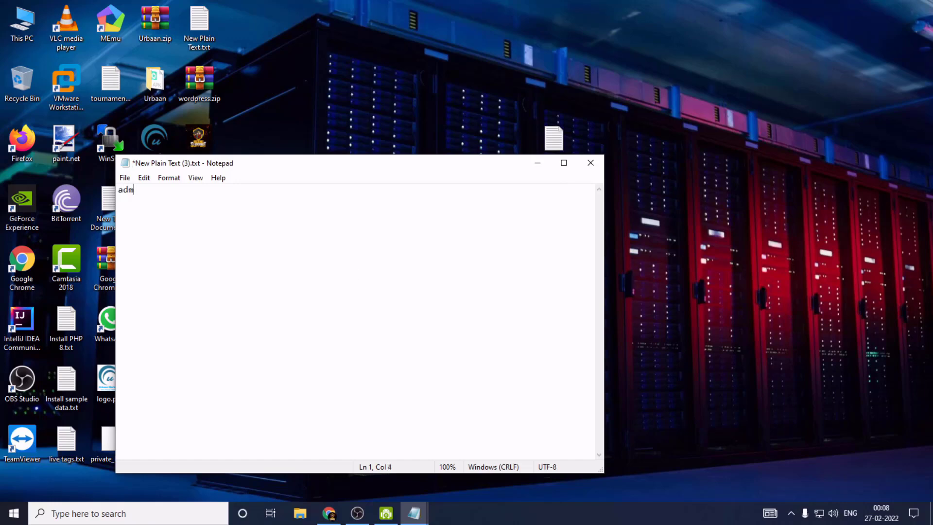
{"action": "type", "text": "in"}
{"action": "key", "text": "Return"}
{"action": "key", "text": "ctrl+v"}
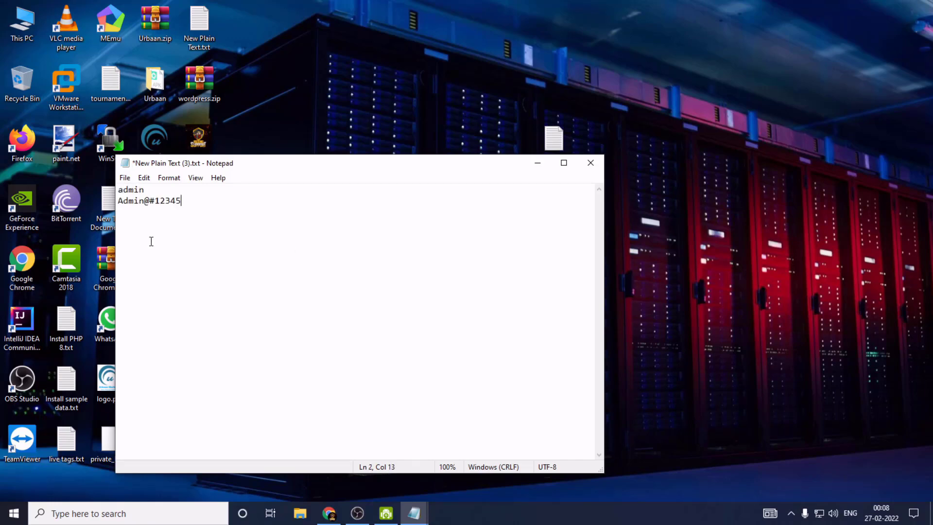
{"action": "left_click", "coordinate": [330, 515]}
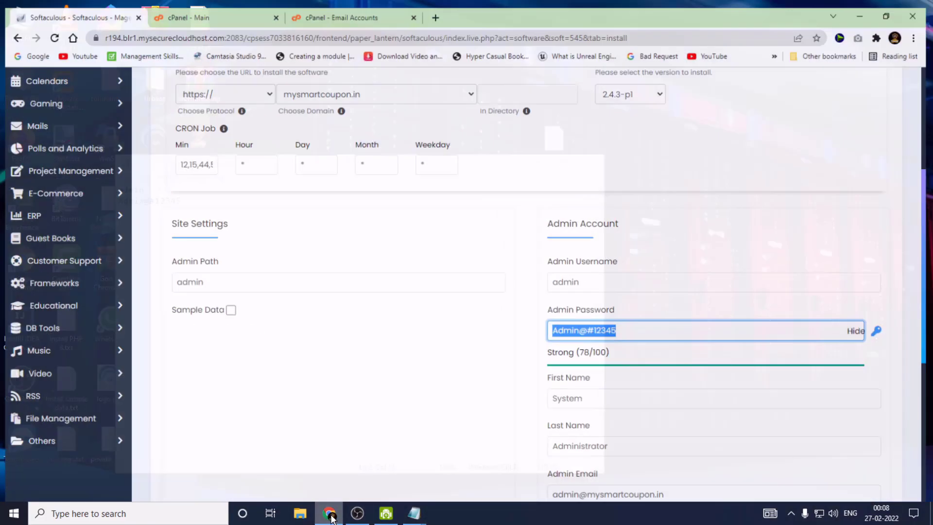
Replace the default First Name and Last Name with the admin's own name.
{"action": "scroll", "coordinate": [527, 340], "scroll_direction": "down", "scroll_amount": 1}
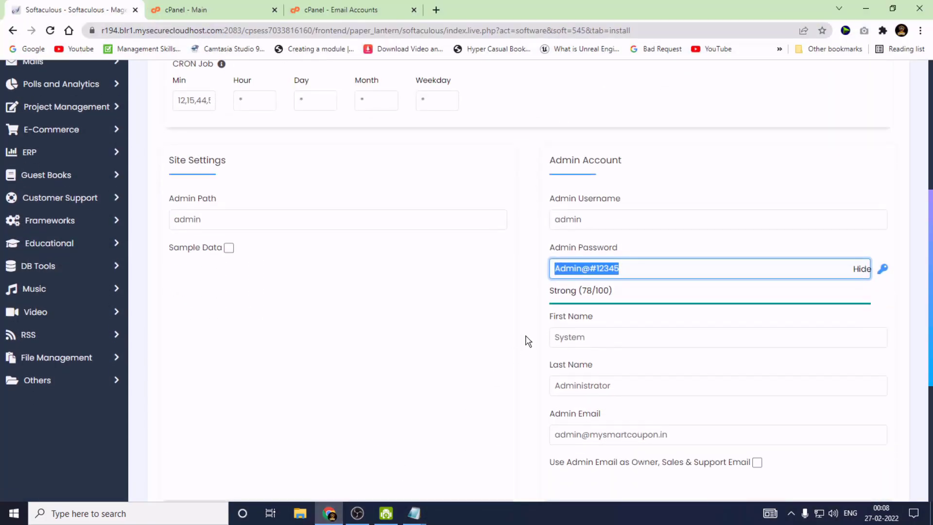
{"action": "double_click", "coordinate": [603, 341]}
{"action": "type", "text": "Rocking"}
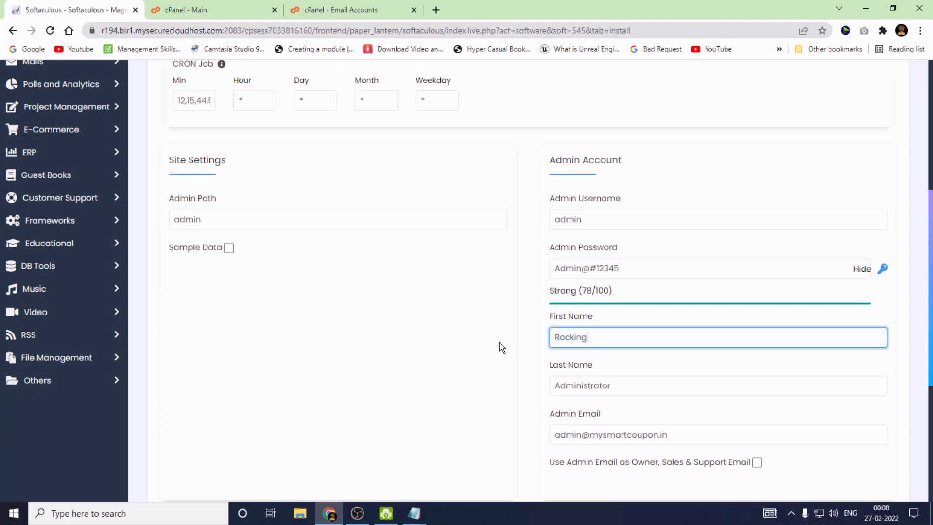
{"action": "key", "text": "Tab"}
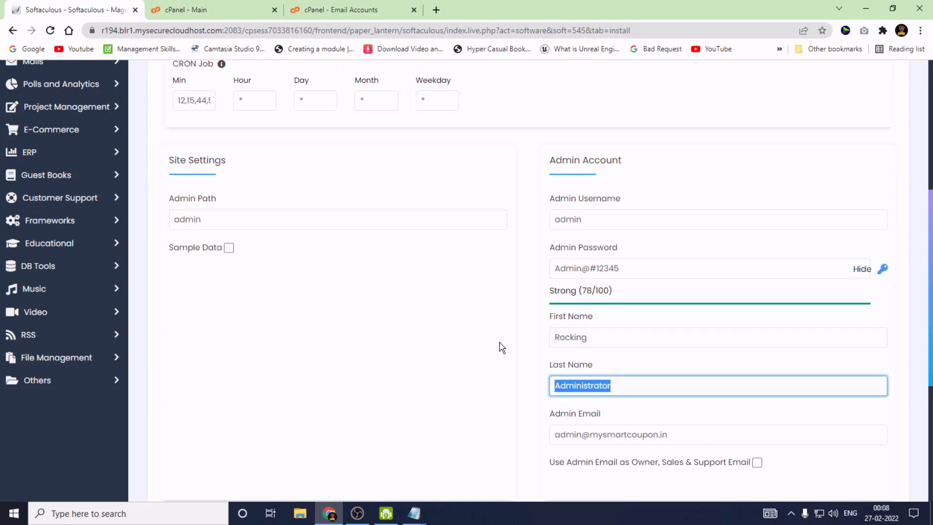
{"action": "type", "text": "Supp"}
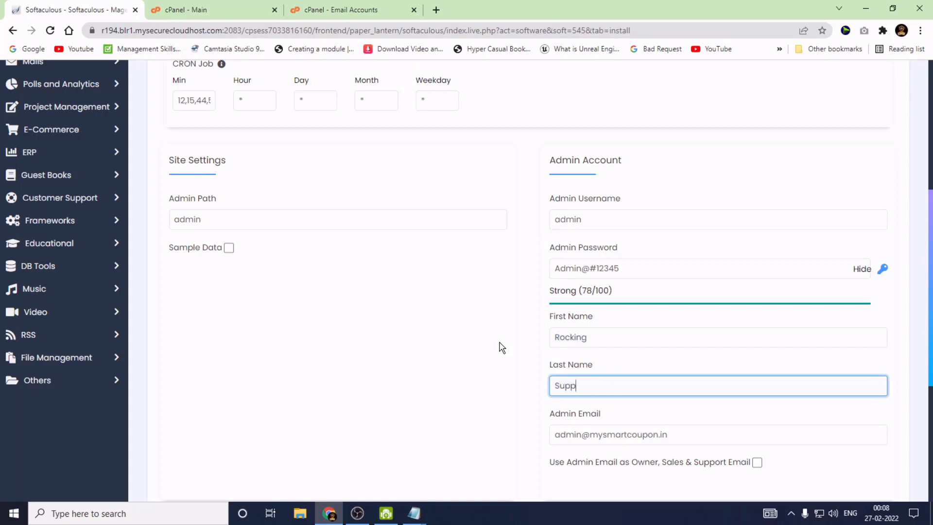
{"action": "type", "text": "ort"}
Select the 'admin' part of the Admin Email field and view cPanel's Email Accounts list.
{"action": "scroll", "coordinate": [502, 348], "scroll_direction": "down", "scroll_amount": 1}
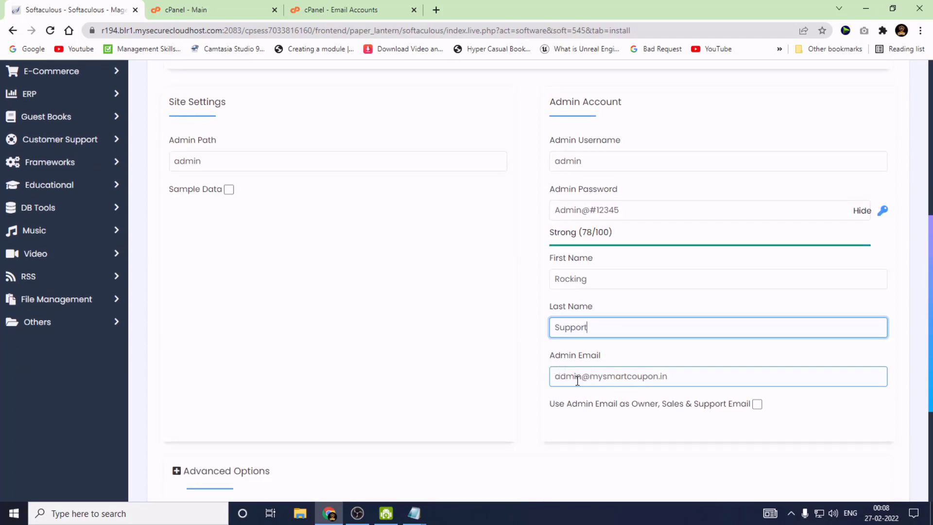
{"action": "left_click_drag", "start_coordinate": [581, 377], "coordinate": [544, 379]}
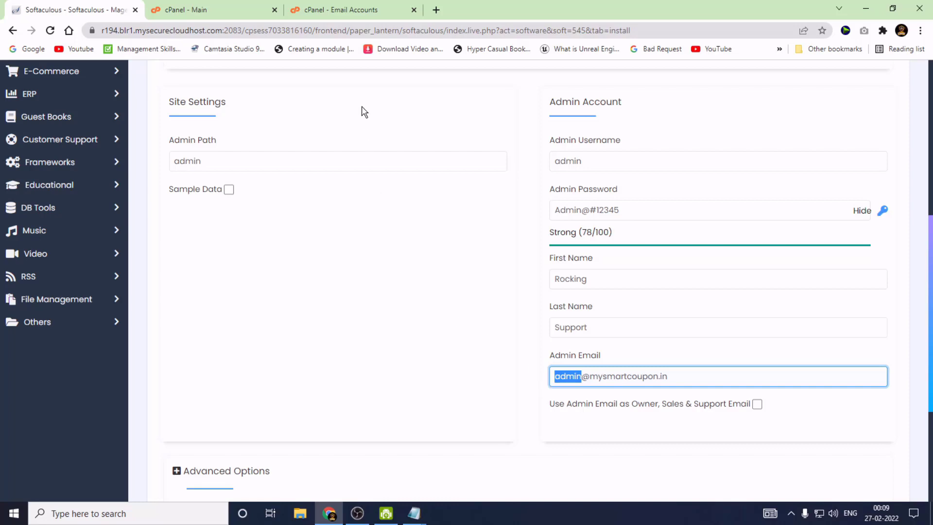
{"action": "left_click", "coordinate": [372, 8]}
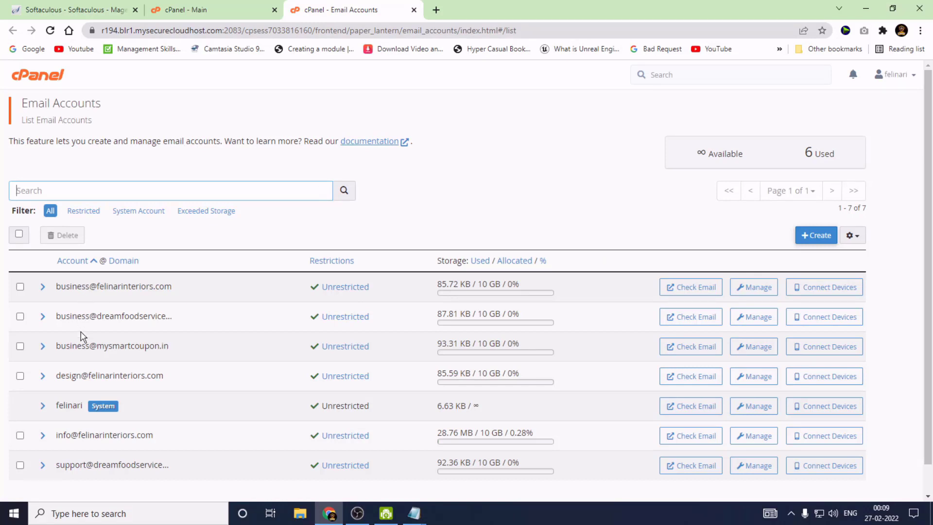
Copy the business mailbox address from Email Accounts and paste it over the Softaculous Admin Email.
{"action": "triple_click", "coordinate": [78, 345]}
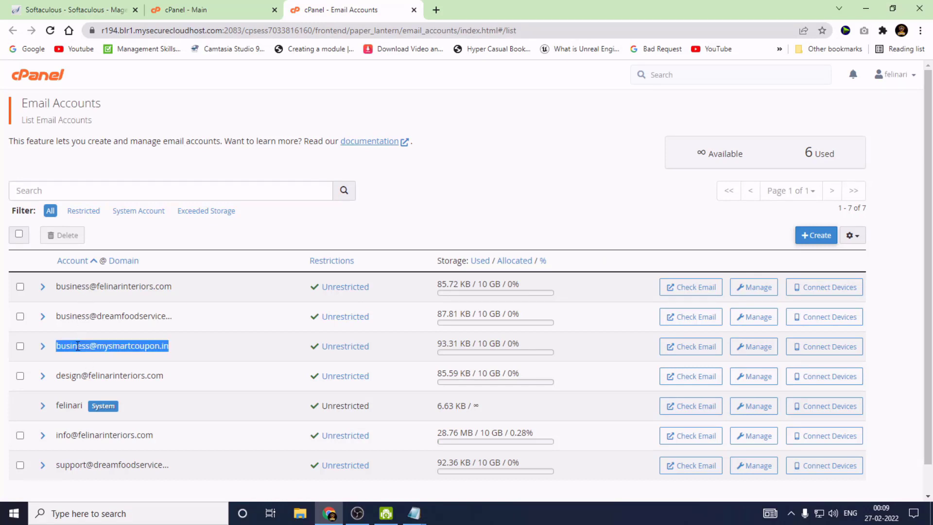
{"action": "right_click", "coordinate": [78, 348]}
{"action": "left_click", "coordinate": [109, 356]}
{"action": "left_click", "coordinate": [101, 8]}
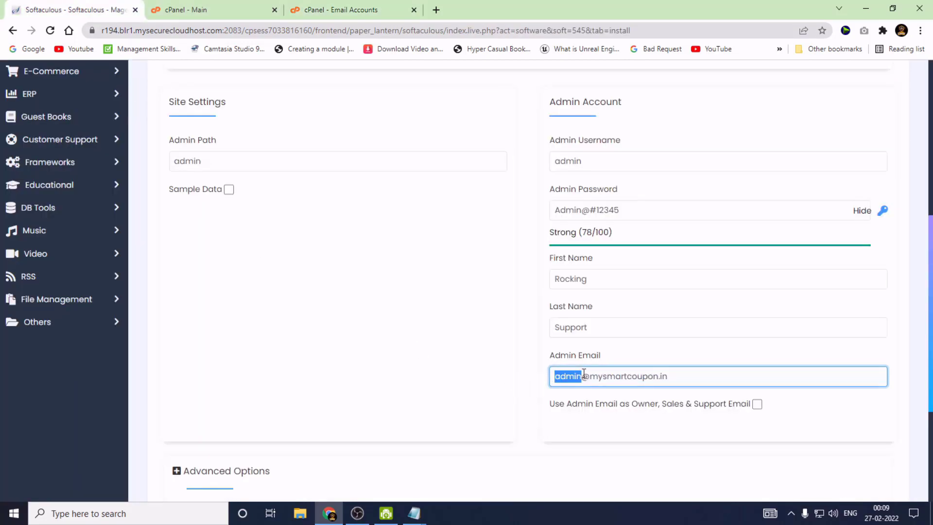
{"action": "left_click_drag", "start_coordinate": [670, 375], "coordinate": [536, 371]}
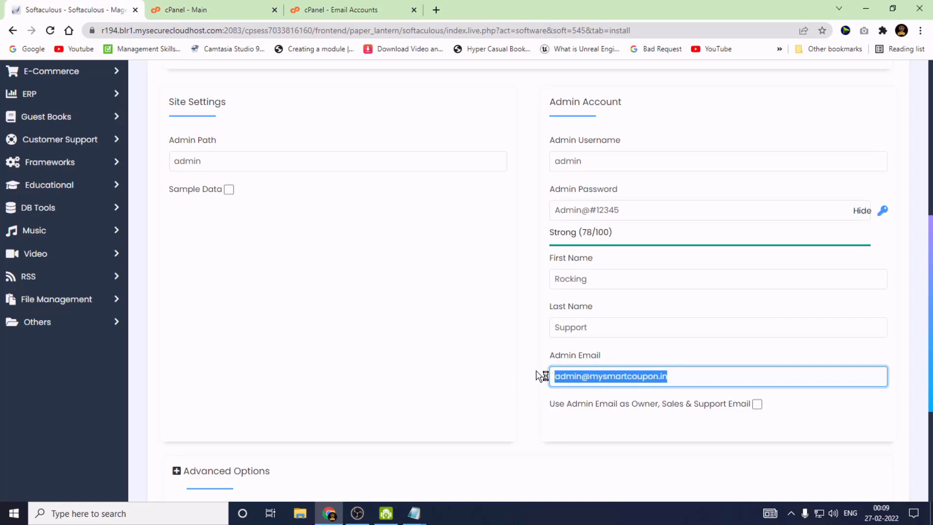
{"action": "key", "text": "ctrl+v"}
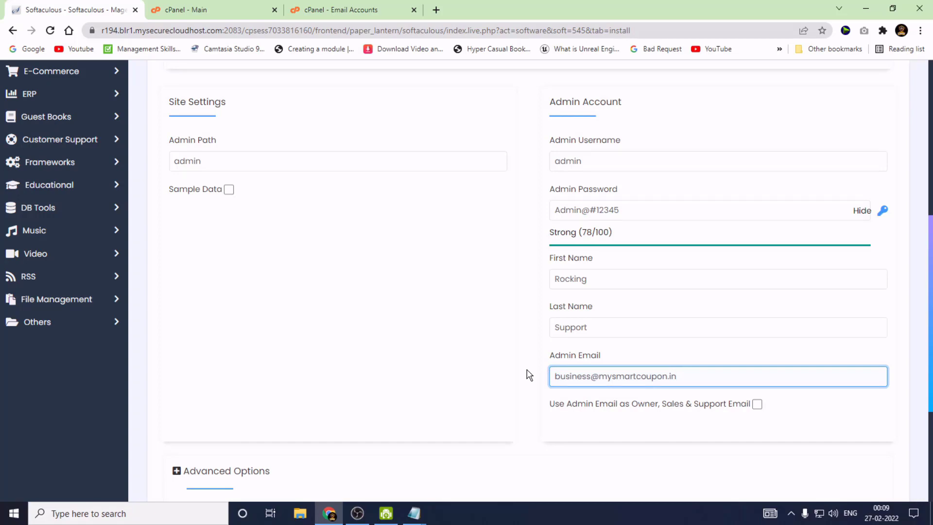
Review Advanced Options at their defaults and paste the business address into 'Email installation details to'.
{"action": "scroll", "coordinate": [519, 371], "scroll_direction": "down", "scroll_amount": 1}
{"action": "scroll", "coordinate": [452, 358], "scroll_direction": "down", "scroll_amount": 2}
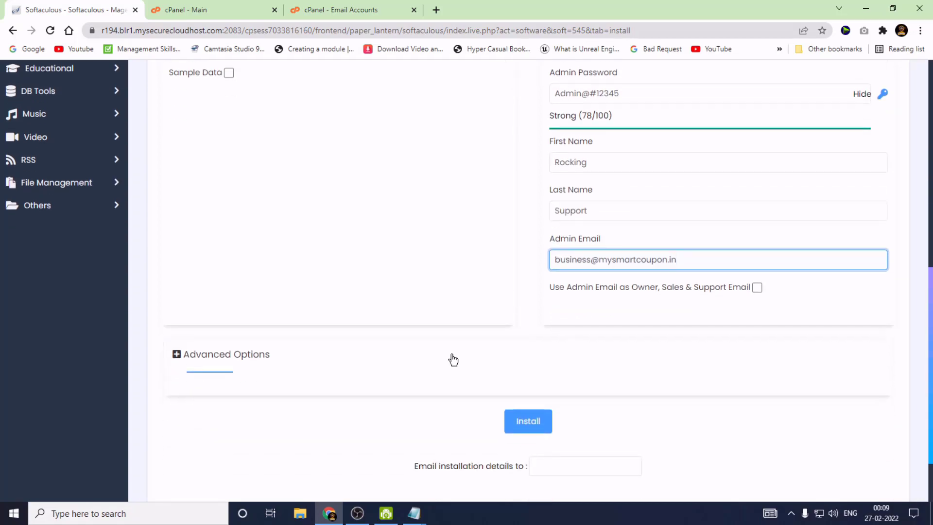
{"action": "left_click", "coordinate": [184, 301]}
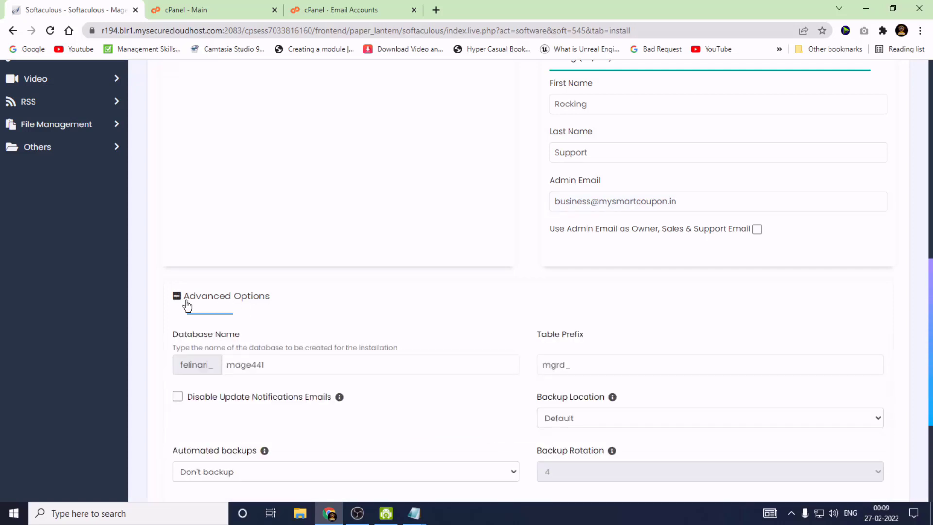
{"action": "scroll", "coordinate": [625, 374], "scroll_direction": "down", "scroll_amount": 1}
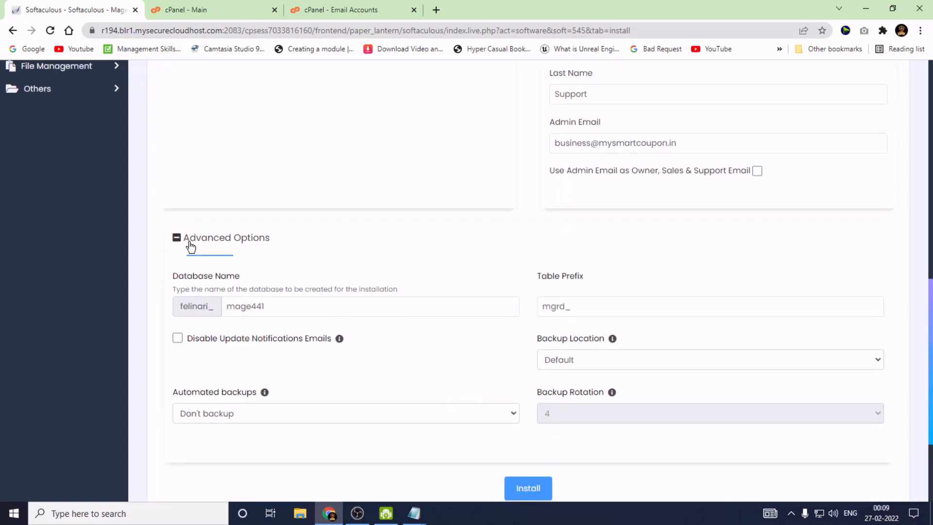
{"action": "left_click", "coordinate": [191, 245]}
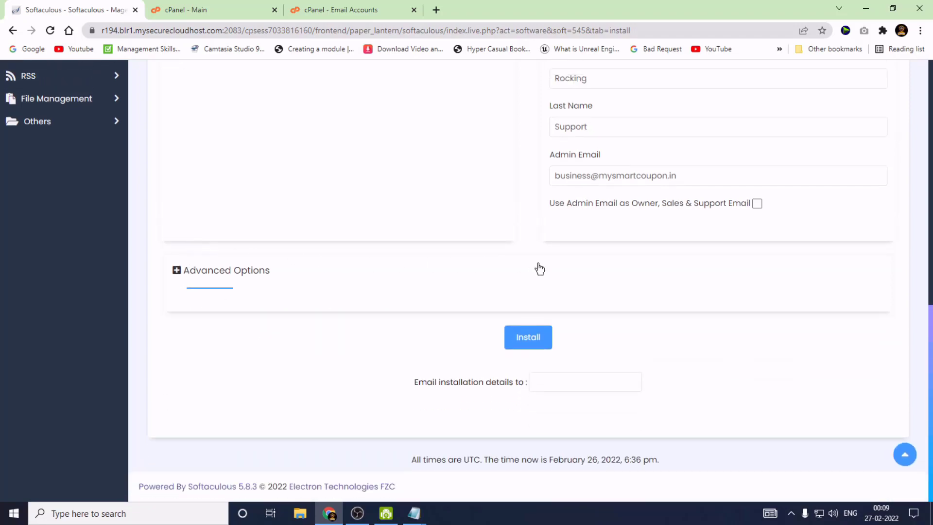
{"action": "left_click", "coordinate": [559, 382]}
{"action": "key", "text": "ctrl+v"}
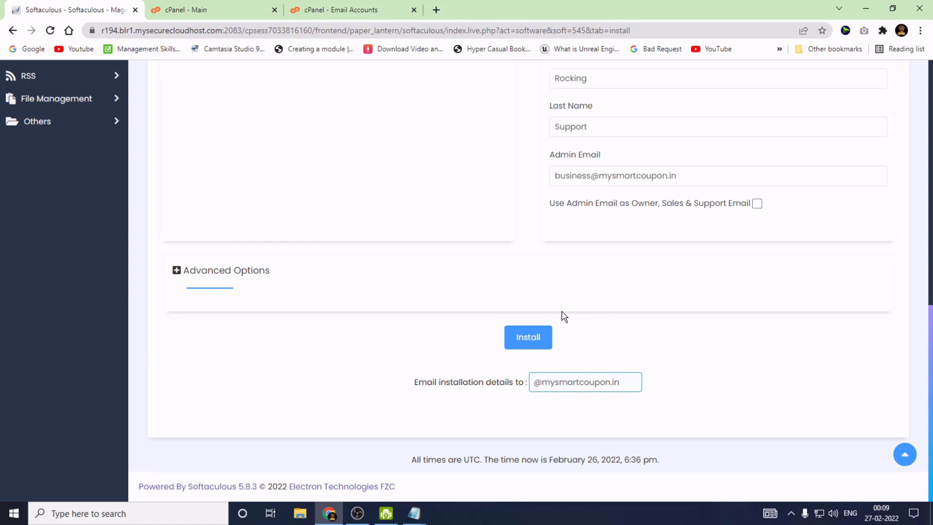
Submit the Magento install, accept the email warning, and highlight the missing 'sodium' extension error.
{"action": "left_click", "coordinate": [528, 340]}
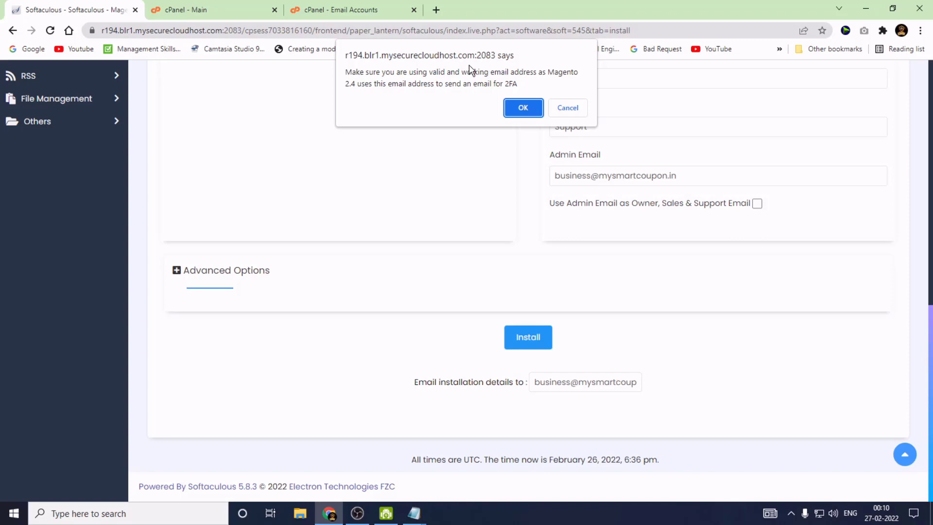
{"action": "left_click", "coordinate": [521, 107]}
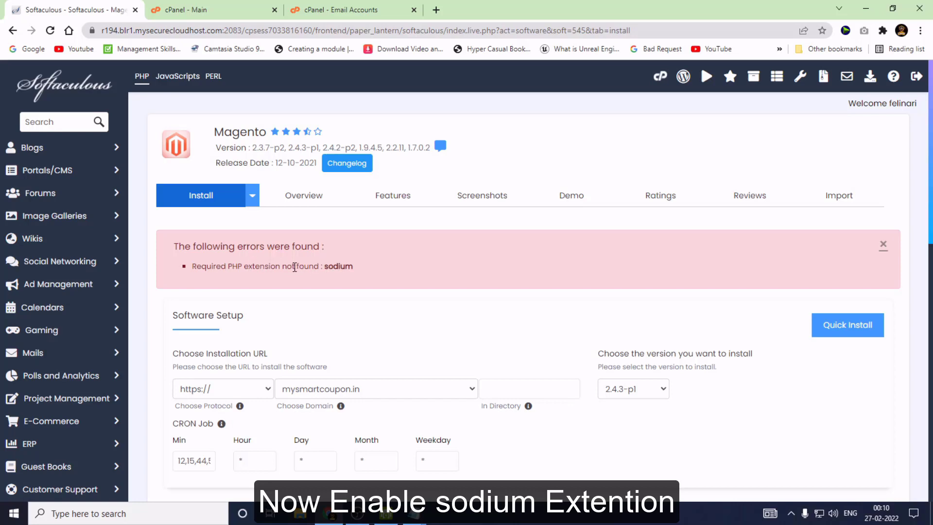
{"action": "left_click_drag", "start_coordinate": [325, 267], "coordinate": [365, 271]}
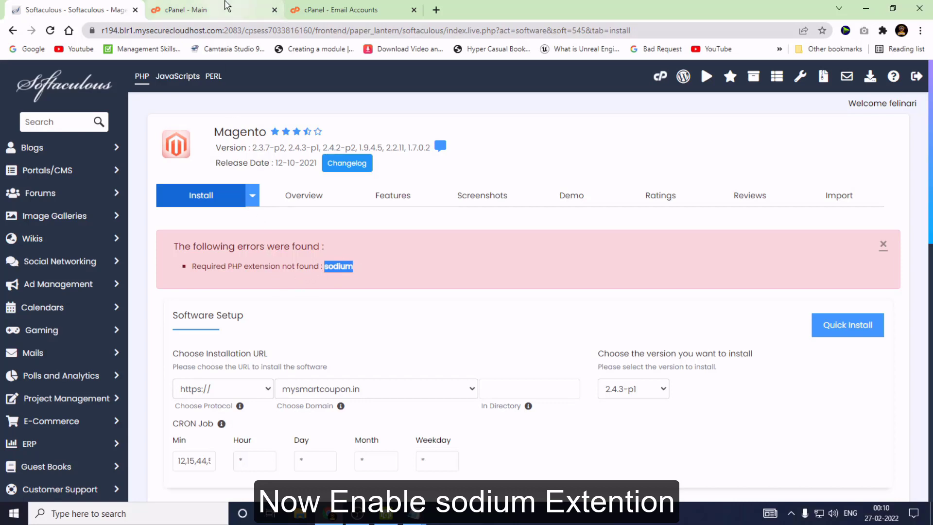
On the cPanel home page, open Select PHP Version under Software.
{"action": "left_click", "coordinate": [189, 10]}
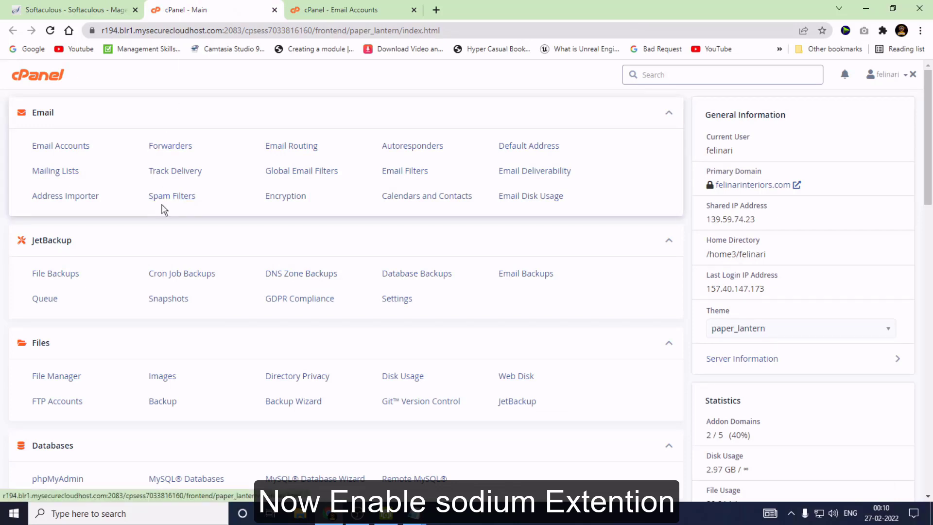
{"action": "scroll", "coordinate": [163, 209], "scroll_direction": "down", "scroll_amount": 3}
{"action": "scroll", "coordinate": [163, 220], "scroll_direction": "down", "scroll_amount": 6}
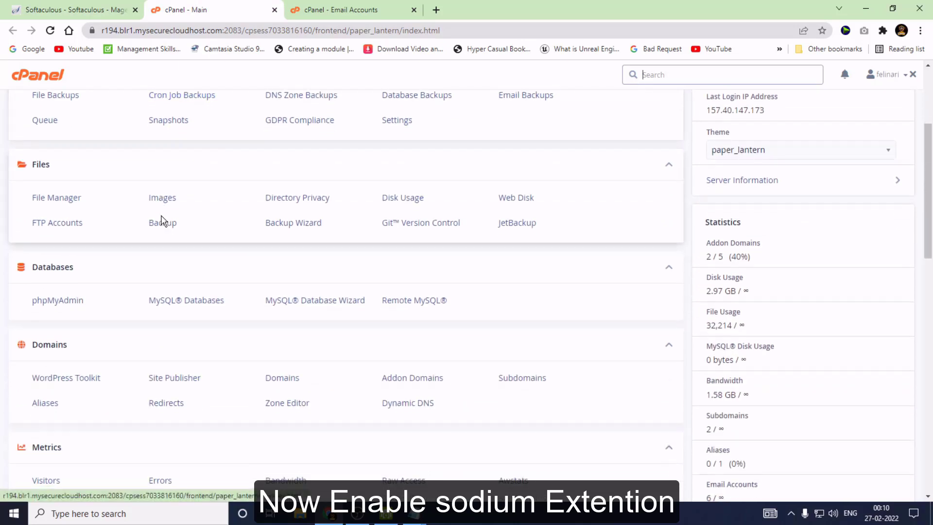
{"action": "scroll", "coordinate": [163, 220], "scroll_direction": "down", "scroll_amount": 3}
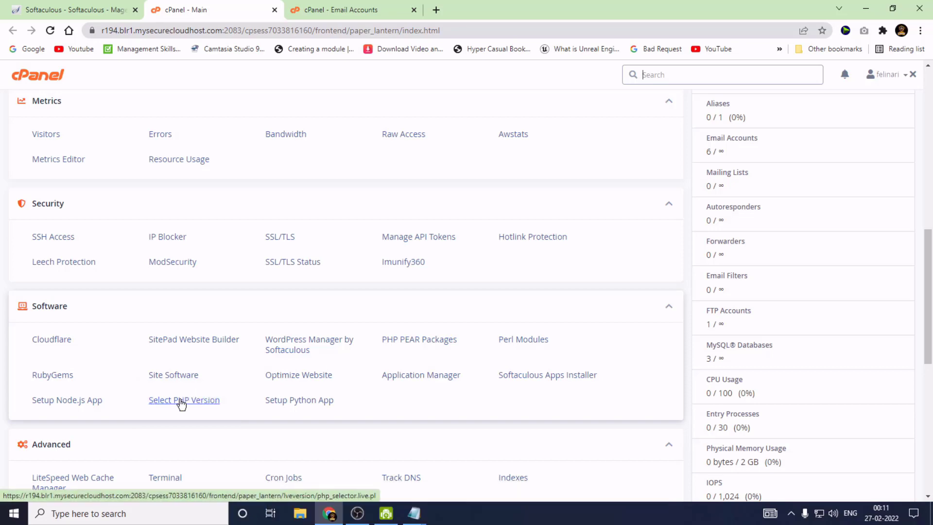
{"action": "left_click", "coordinate": [182, 401]}
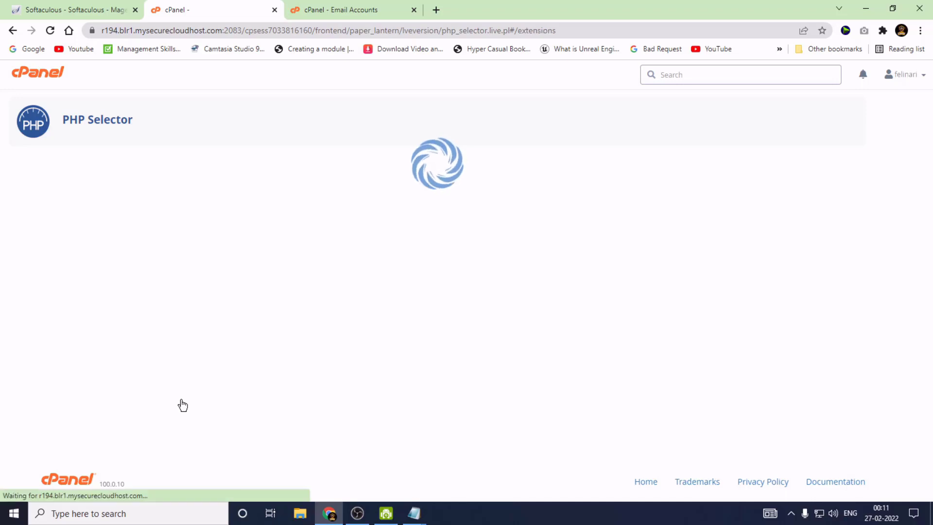
Keep PHP version 7.4 and enable the sodium extension in the PHP Extensions list.
{"action": "scroll", "coordinate": [39, 171], "scroll_direction": "down", "scroll_amount": 1}
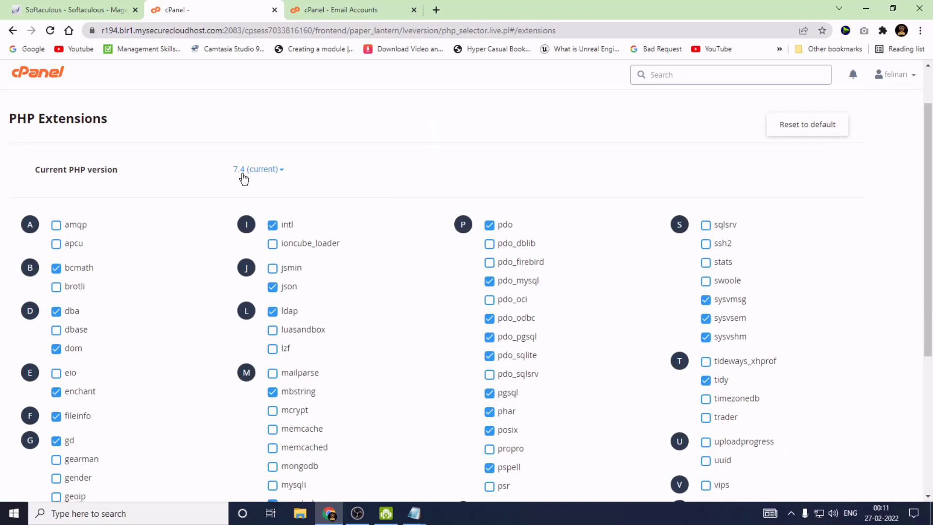
{"action": "left_click", "coordinate": [279, 172]}
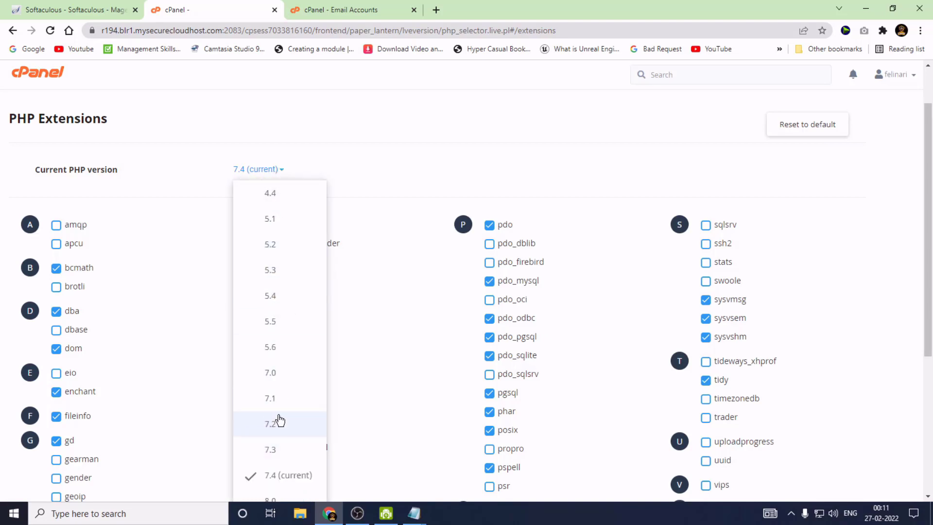
{"action": "left_click", "coordinate": [454, 159]}
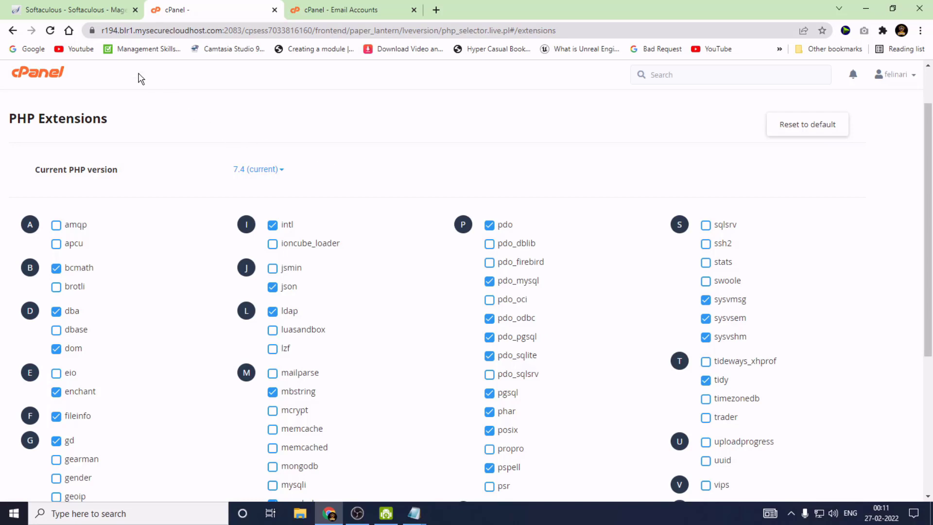
{"action": "left_click", "coordinate": [89, 9]}
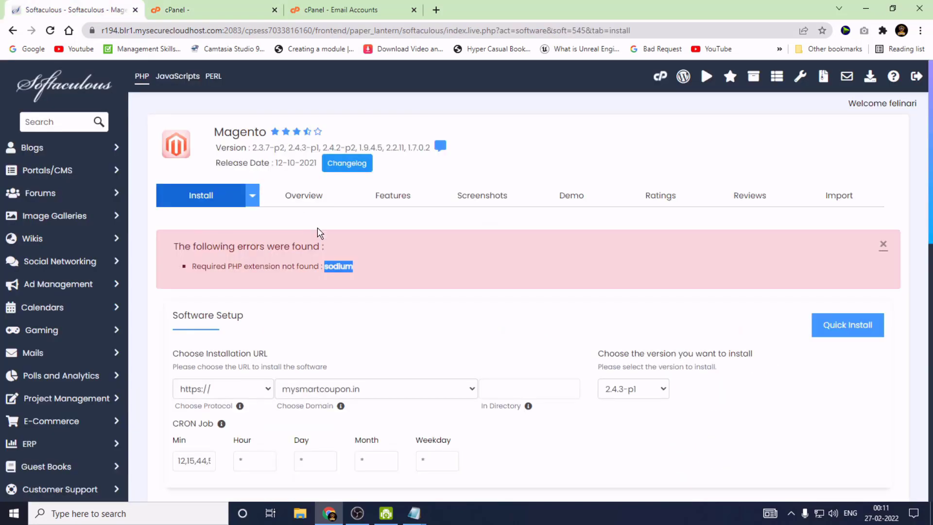
{"action": "left_click", "coordinate": [224, 9]}
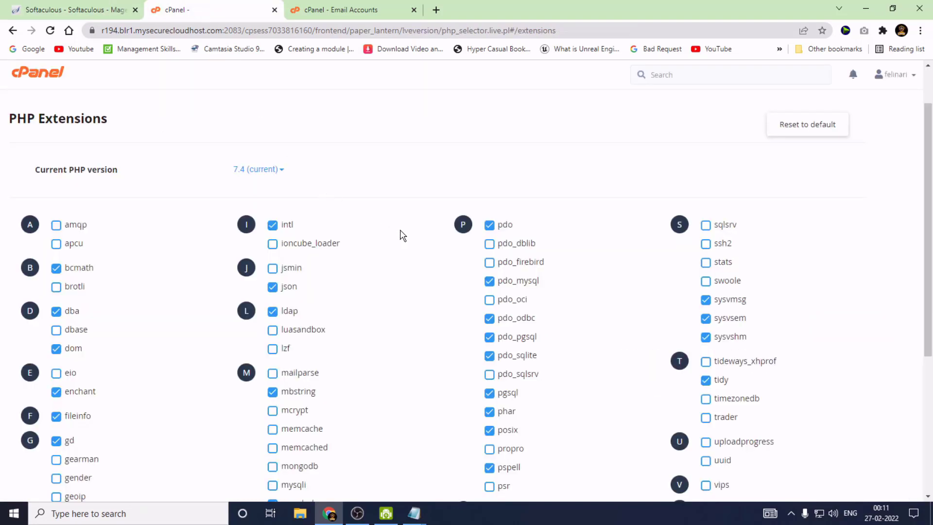
{"action": "scroll", "coordinate": [402, 236], "scroll_direction": "down", "scroll_amount": 4}
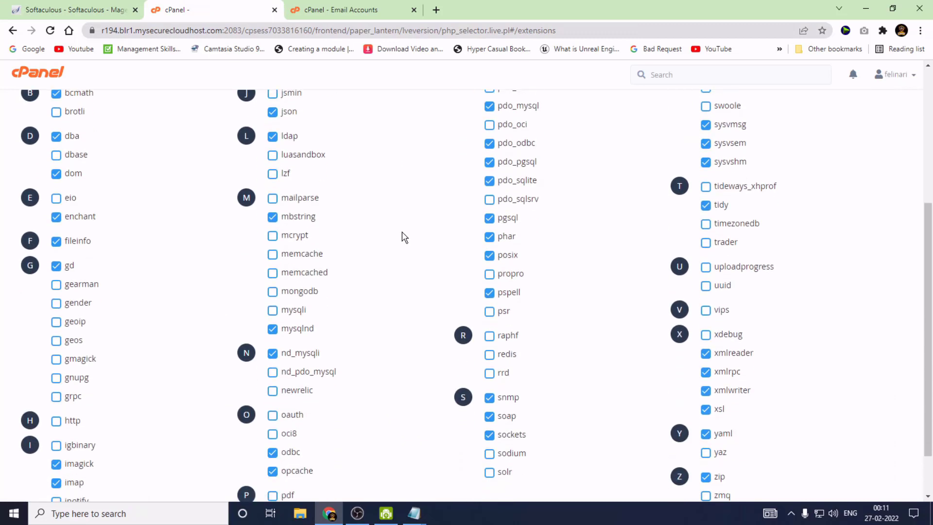
{"action": "scroll", "coordinate": [402, 235], "scroll_direction": "down", "scroll_amount": 2}
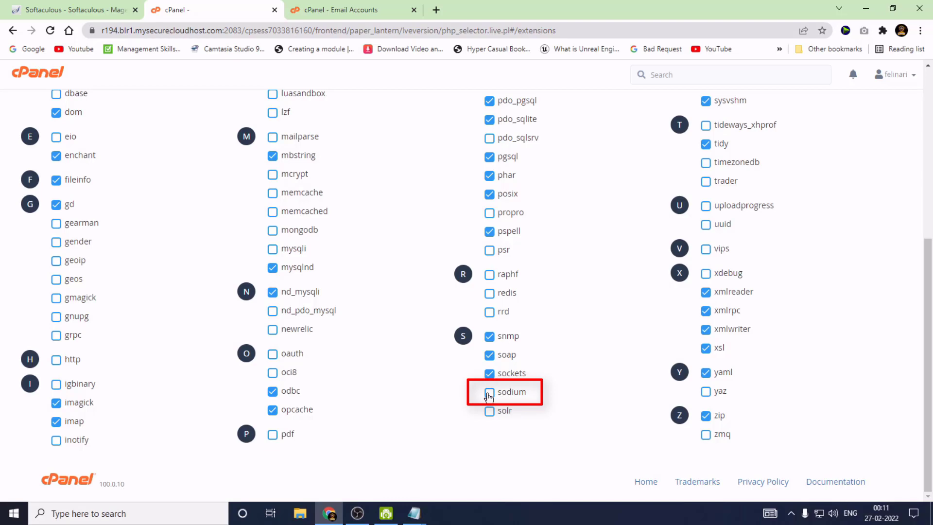
{"action": "left_click", "coordinate": [489, 394]}
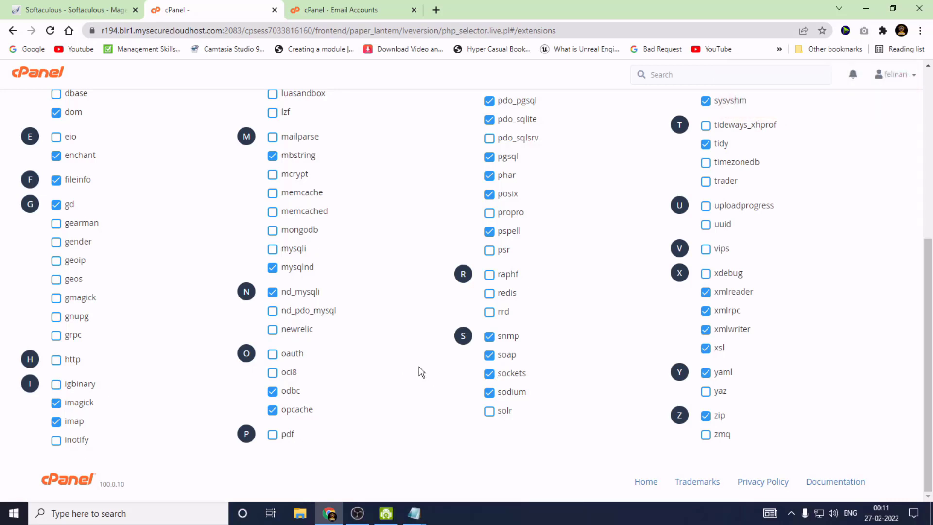
{"action": "scroll", "coordinate": [419, 372], "scroll_direction": "up", "scroll_amount": 3}
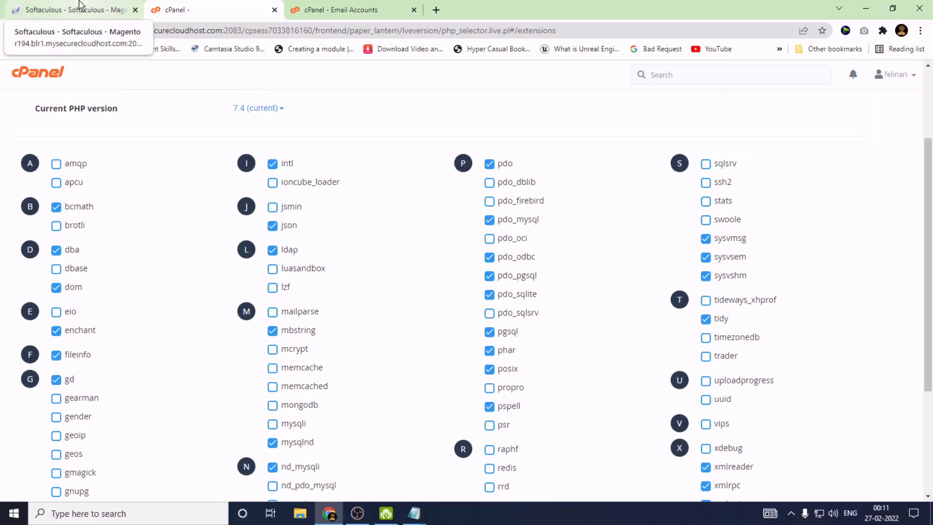
Install Magento 2.4 at mysmartcoupon.in from the Softaculous page, accepting the email warning.
{"action": "left_click", "coordinate": [79, 6]}
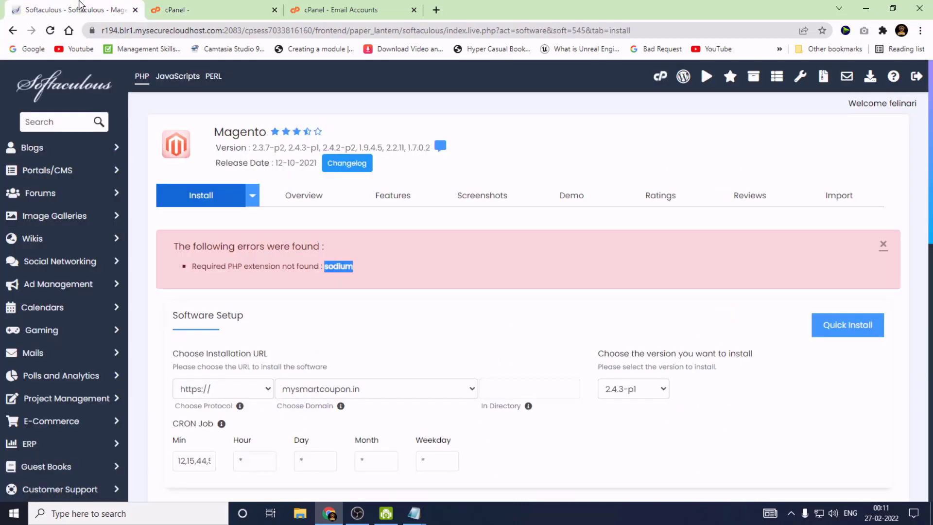
{"action": "scroll", "coordinate": [386, 317], "scroll_direction": "down", "scroll_amount": 2}
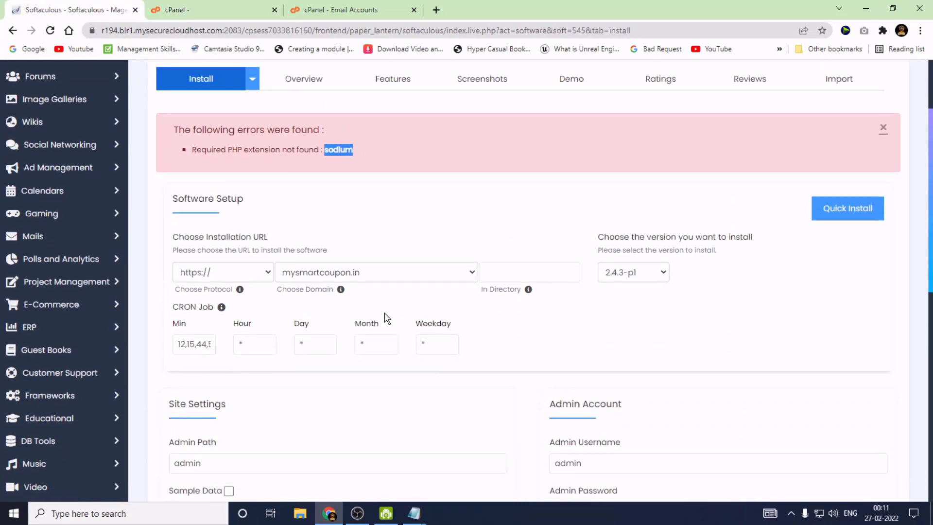
{"action": "scroll", "coordinate": [347, 311], "scroll_direction": "down", "scroll_amount": 1}
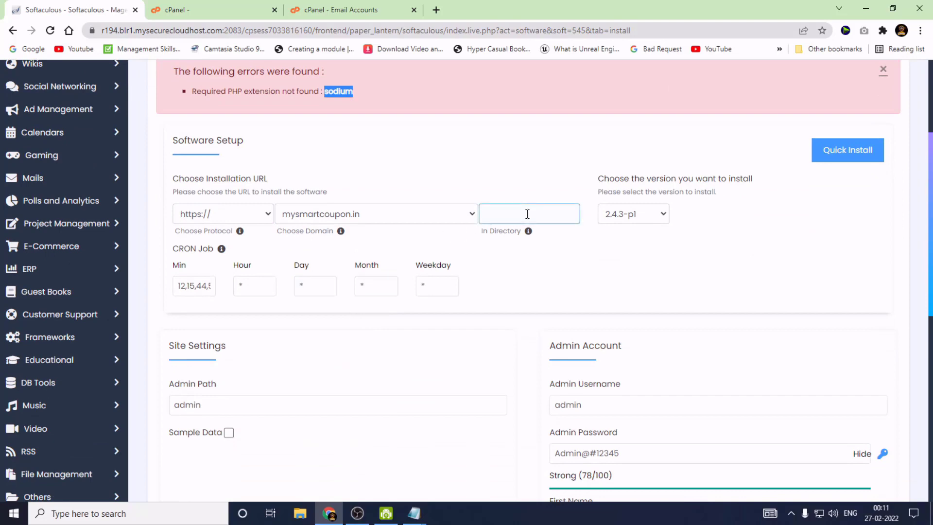
{"action": "scroll", "coordinate": [446, 292], "scroll_direction": "down", "scroll_amount": 5}
{"action": "scroll", "coordinate": [447, 339], "scroll_direction": "down", "scroll_amount": 3}
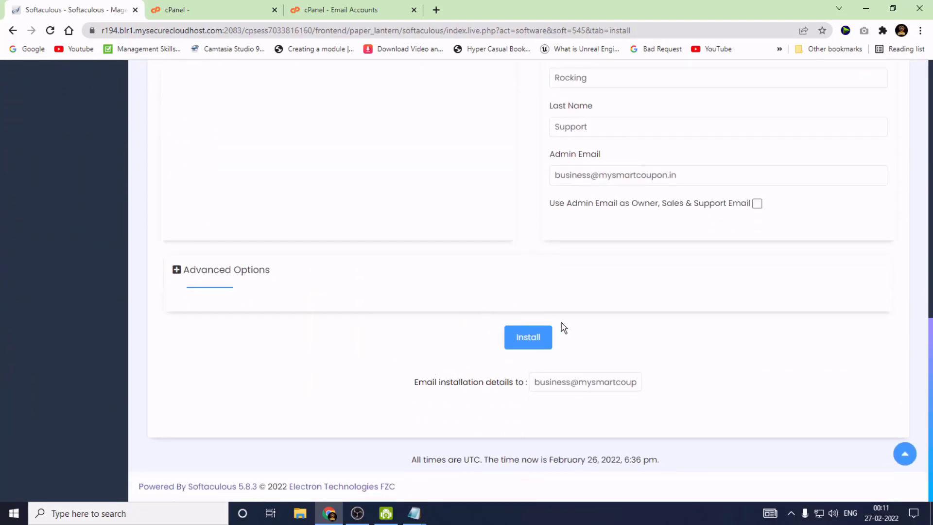
{"action": "left_click", "coordinate": [527, 340]}
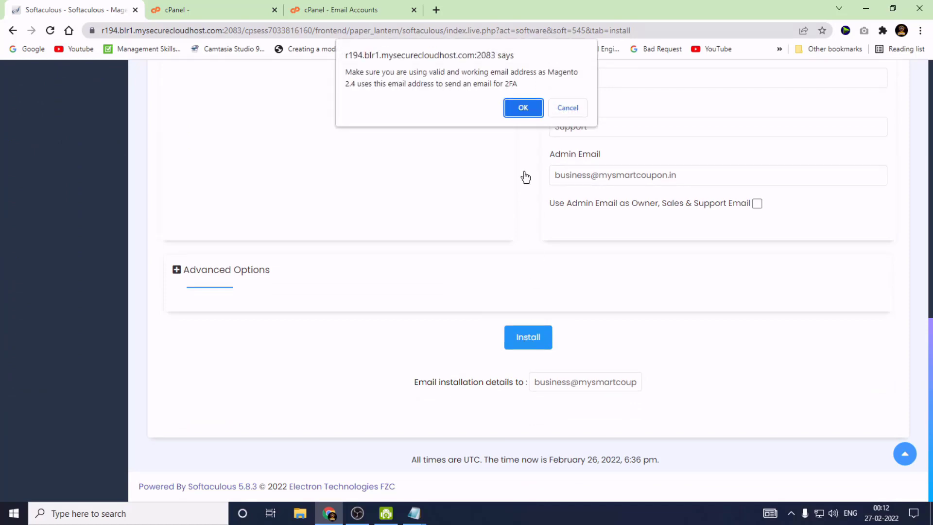
{"action": "left_click", "coordinate": [520, 109]}
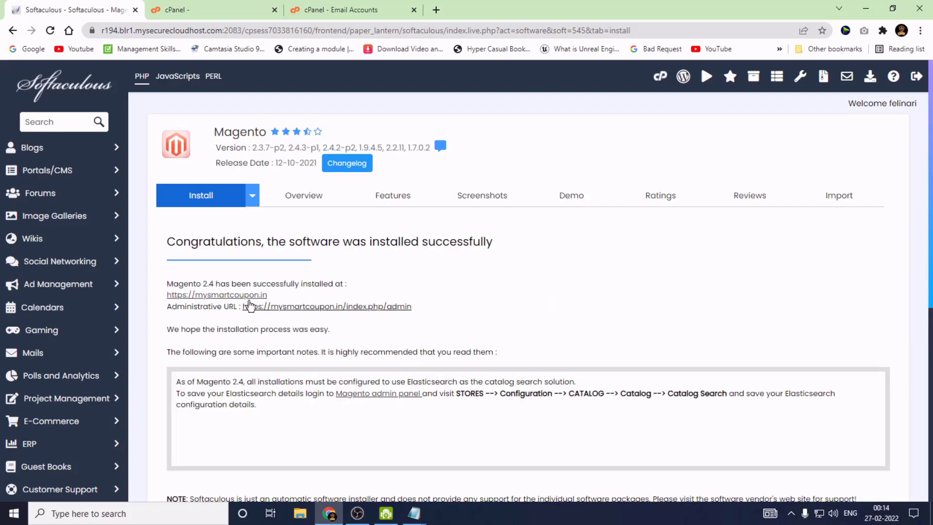
Open the mysmartcoupon.in storefront and its admin URL in new tabs, then view the Luma home page.
{"action": "right_click", "coordinate": [214, 299]}
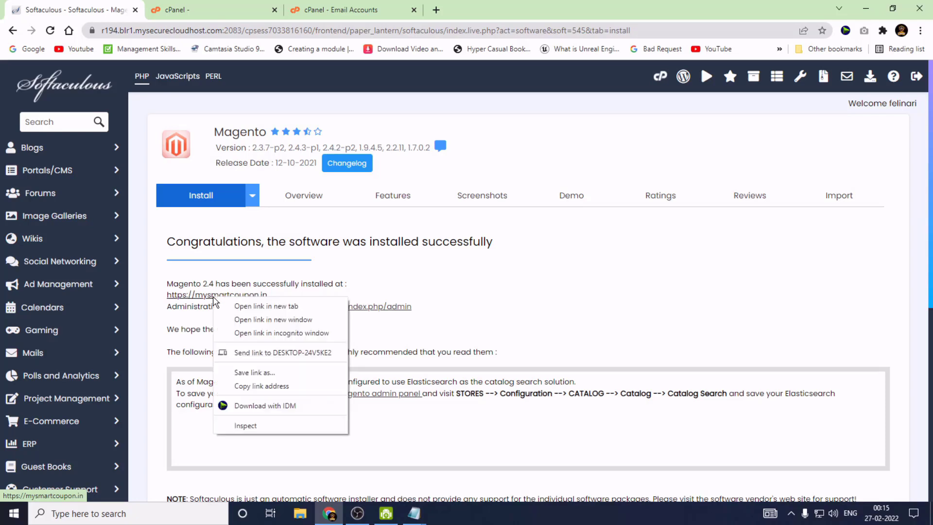
{"action": "left_click", "coordinate": [253, 306]}
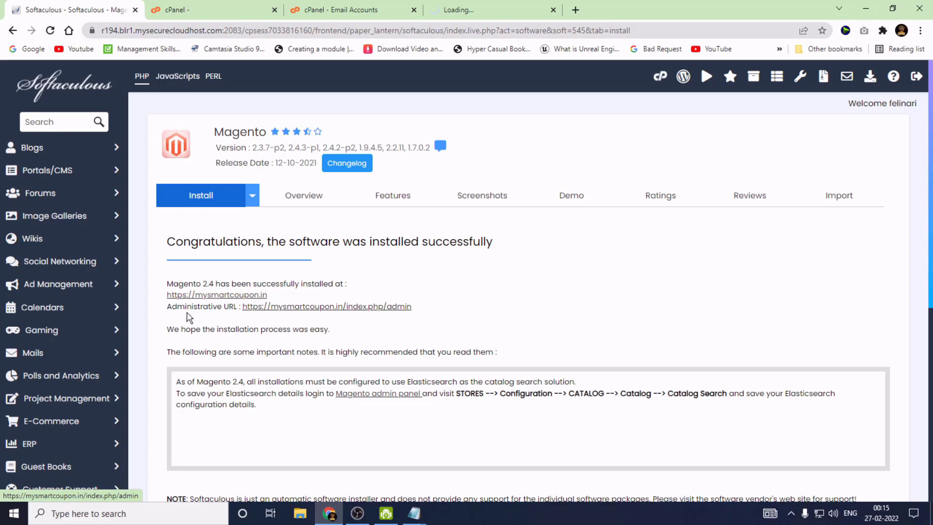
{"action": "right_click", "coordinate": [293, 309]}
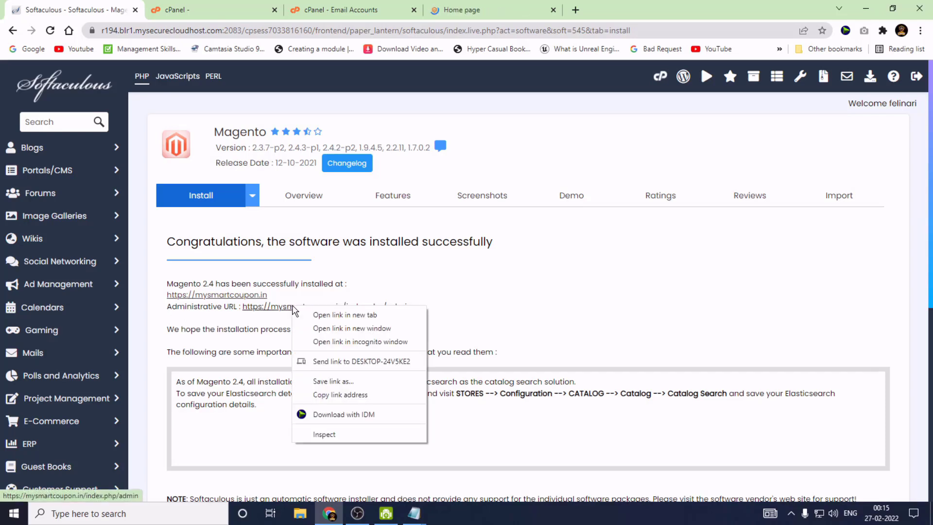
{"action": "left_click", "coordinate": [324, 316]}
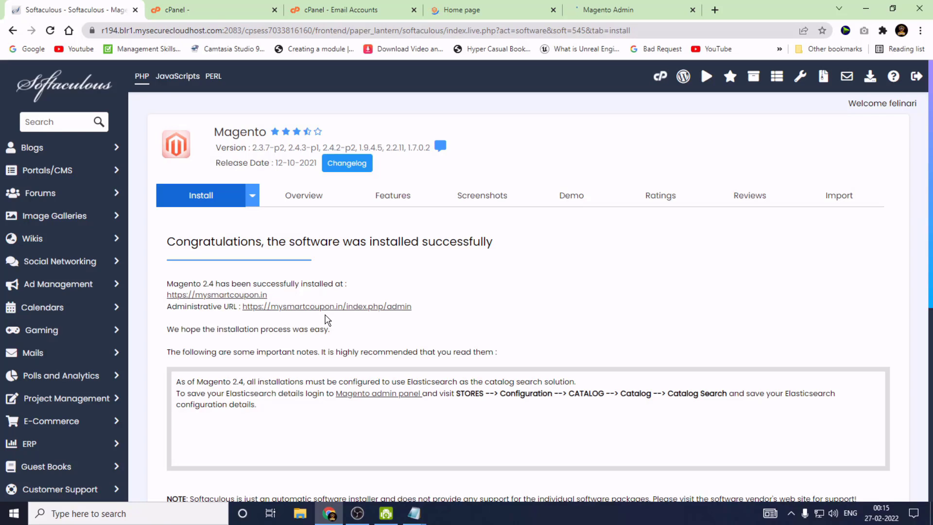
{"action": "left_click", "coordinate": [517, 8]}
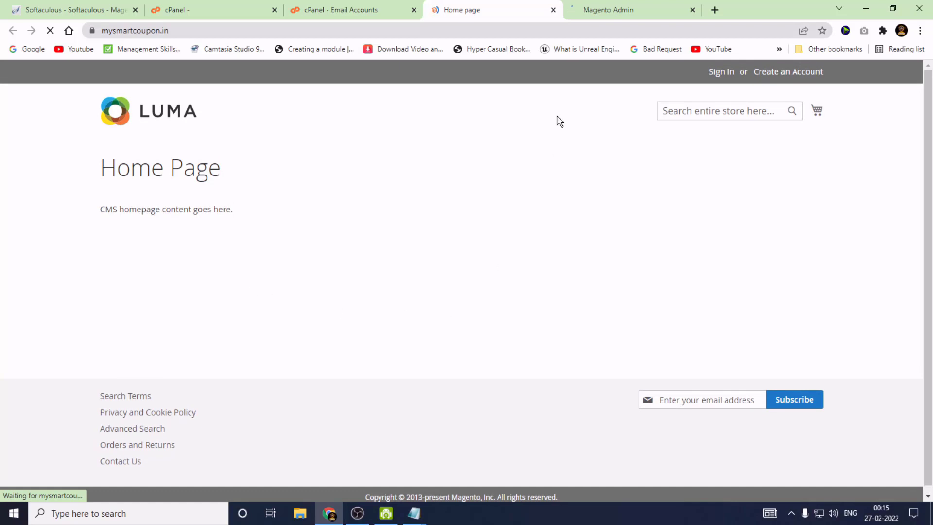
Copy the admin username from Notepad into the Magento admin sign-in form.
{"action": "left_click", "coordinate": [624, 8]}
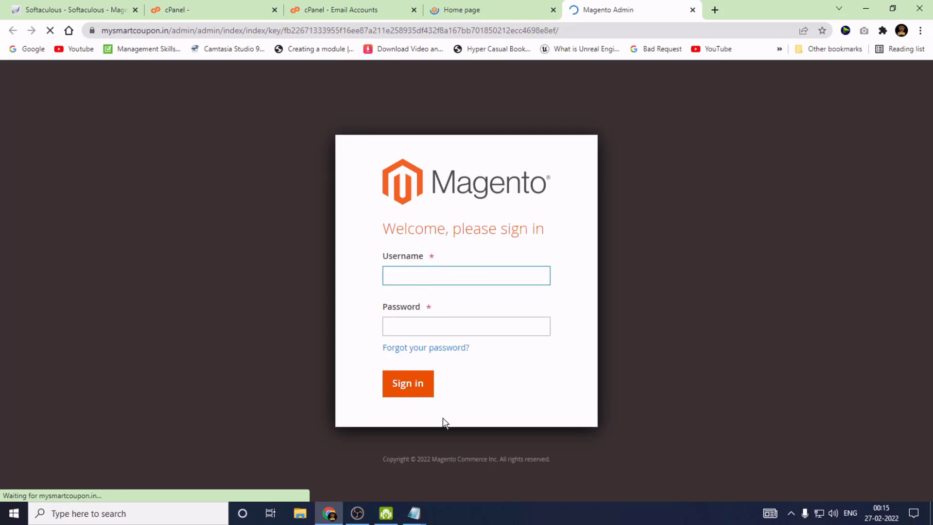
{"action": "mouse_move", "coordinate": [414, 513]}
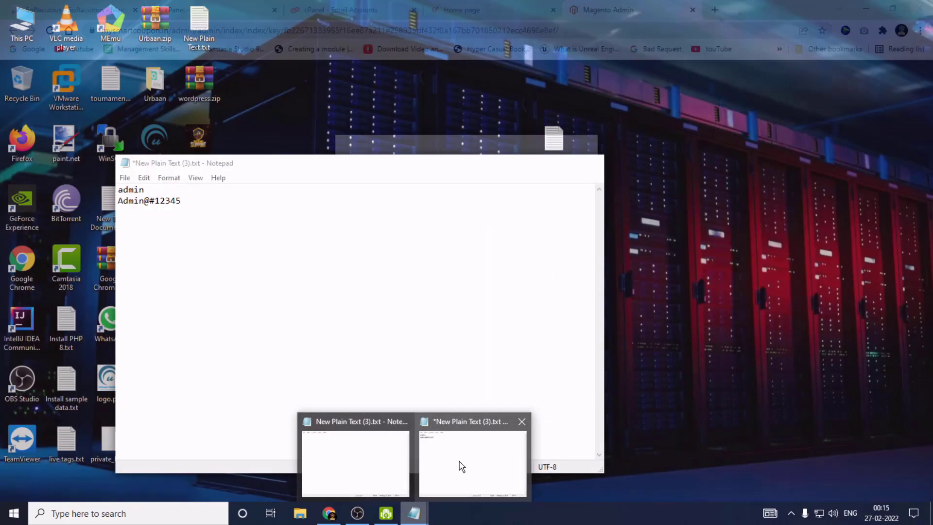
{"action": "left_click", "coordinate": [460, 466]}
{"action": "left_click_drag", "start_coordinate": [146, 189], "coordinate": [95, 185]}
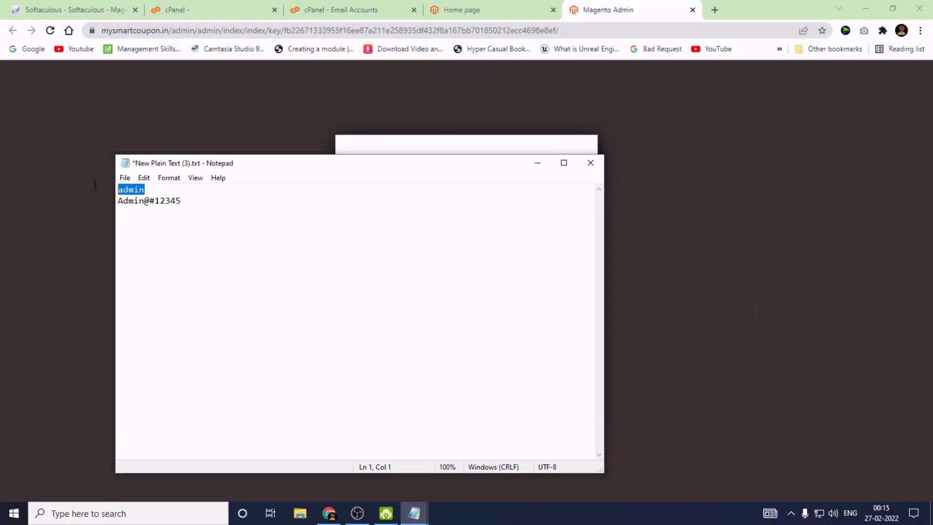
{"action": "key", "text": "ctrl+x"}
{"action": "key", "text": "ctrl+z"}
{"action": "left_click", "coordinate": [538, 164]}
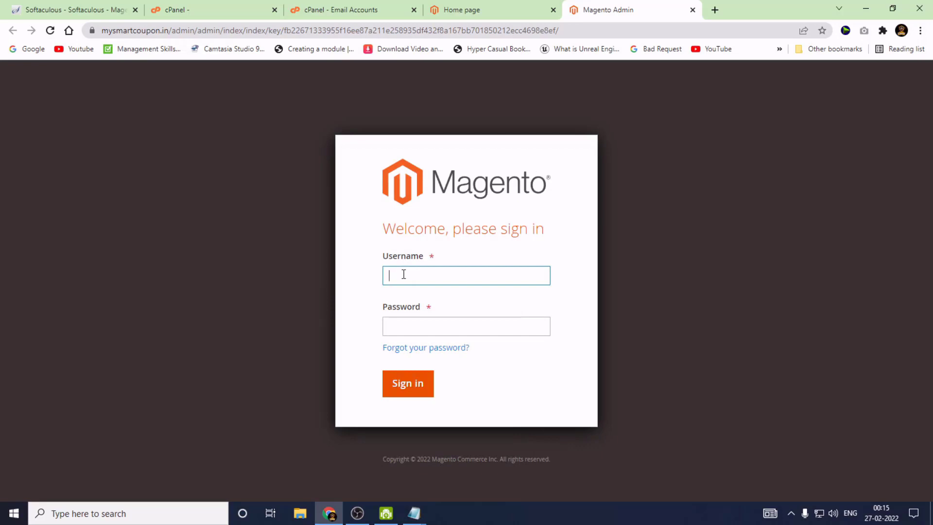
{"action": "key", "text": "ctrl+v"}
Copy the stored admin password from Notepad into the password field and sign in.
{"action": "mouse_move", "coordinate": [413, 513]}
{"action": "left_click", "coordinate": [466, 484]}
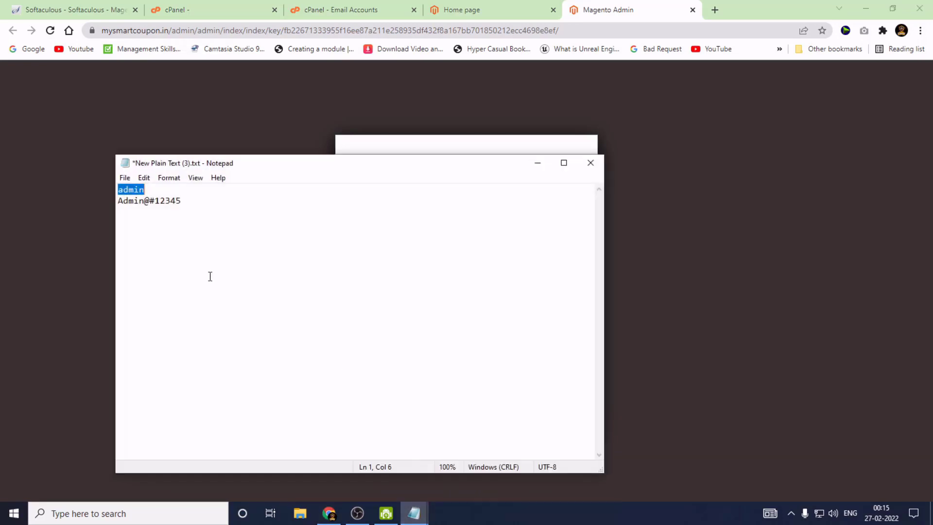
{"action": "left_click_drag", "start_coordinate": [184, 200], "coordinate": [115, 201]}
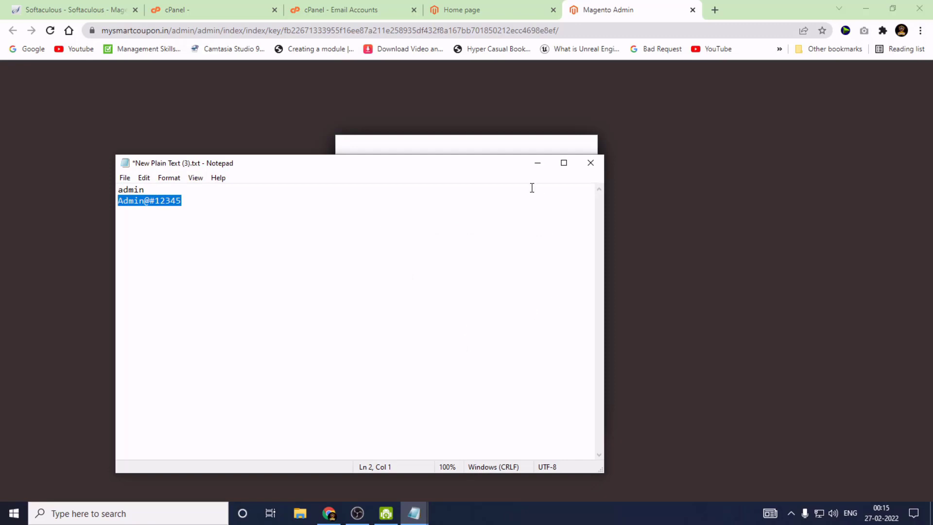
{"action": "left_click", "coordinate": [538, 165]}
{"action": "left_click", "coordinate": [425, 325]}
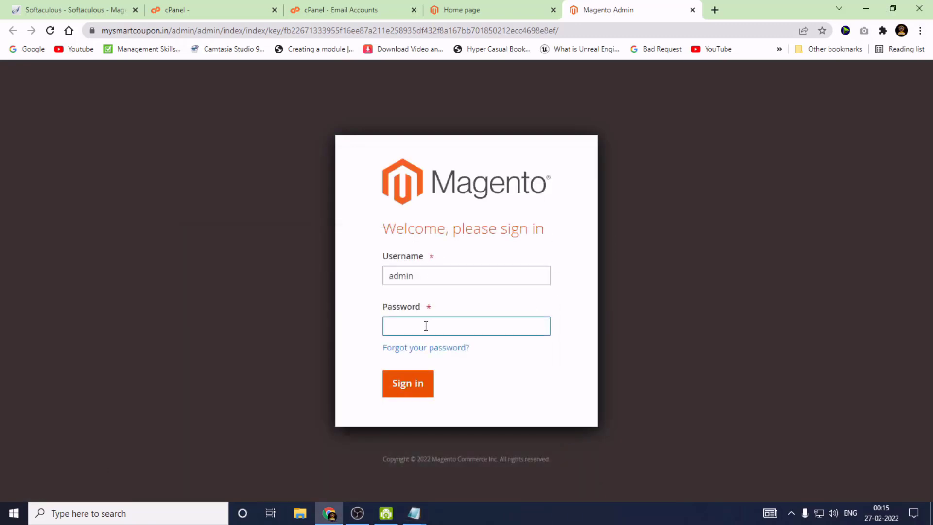
{"action": "key", "text": "ctrl+v"}
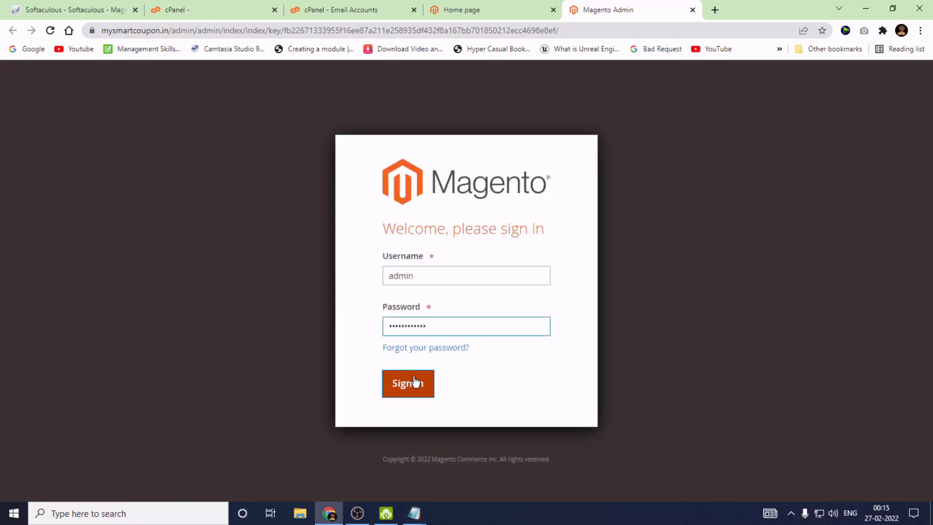
{"action": "left_click", "coordinate": [414, 388]}
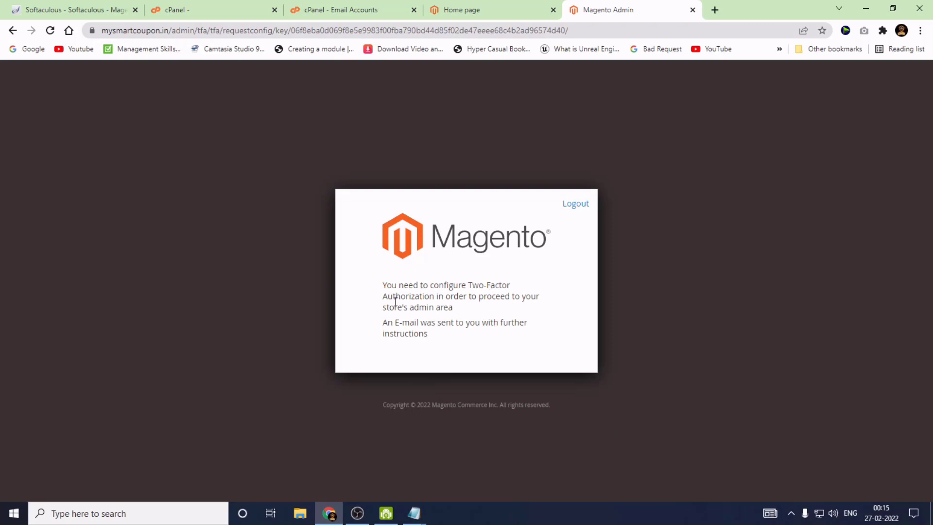
Restore and re-maximize Chrome, then switch to the cPanel Email Accounts list.
{"action": "left_click", "coordinate": [892, 8]}
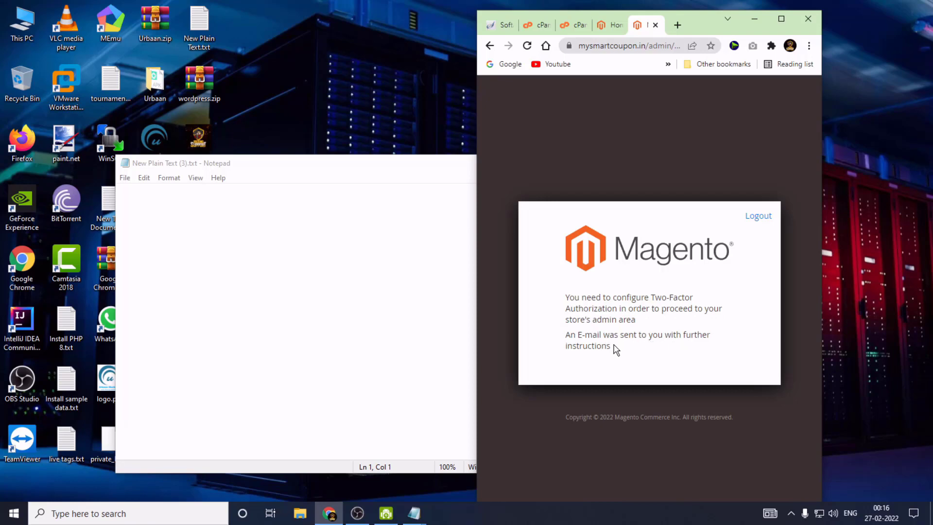
{"action": "left_click", "coordinate": [781, 19]}
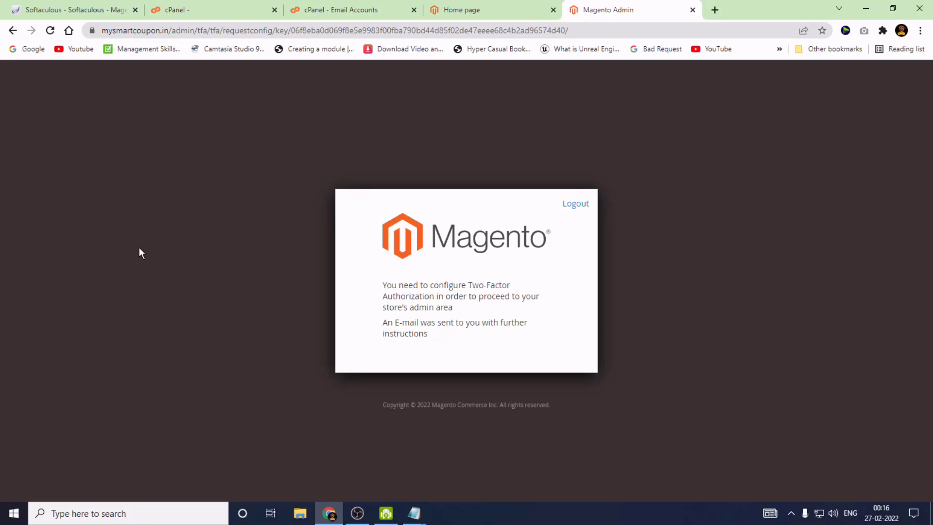
{"action": "left_click", "coordinate": [325, 6]}
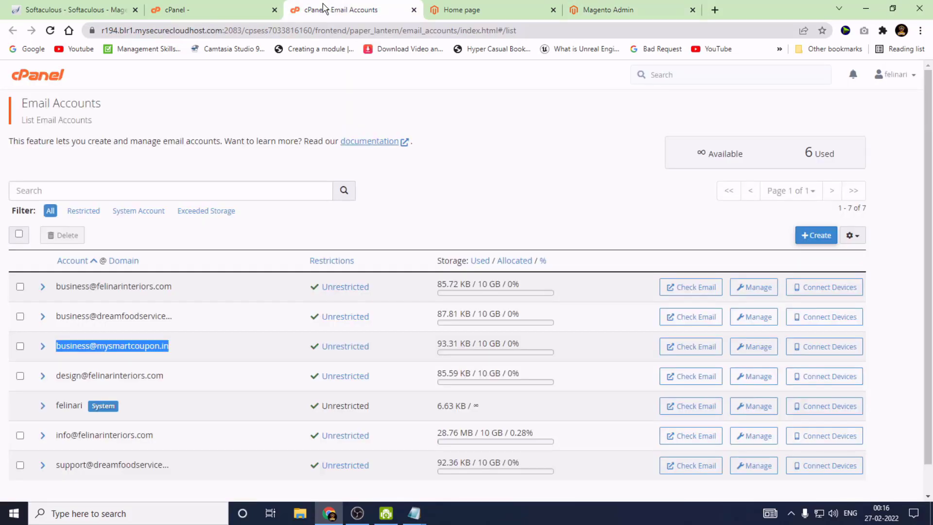